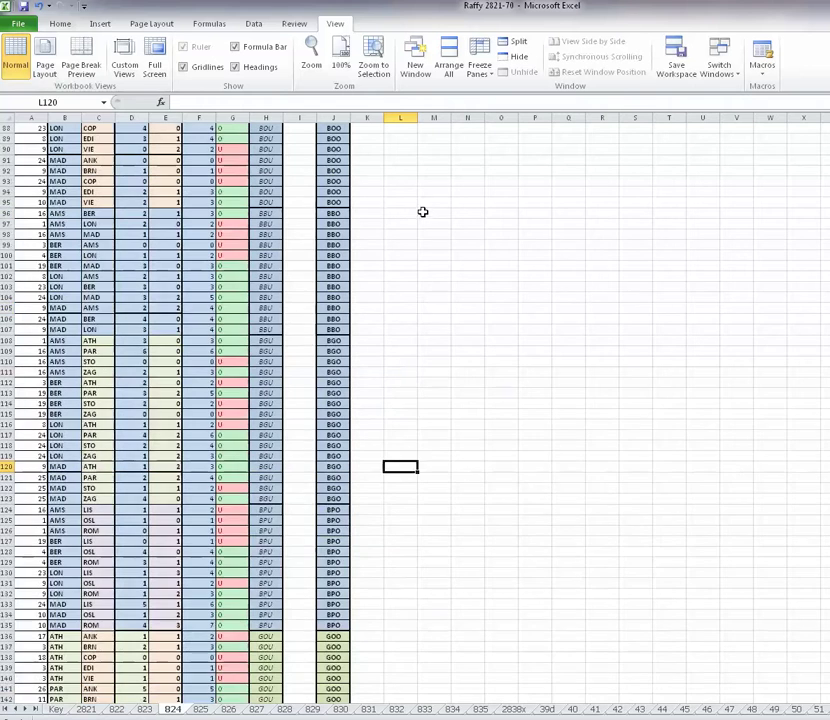
# Copy the OOO code from J1 into column H for the O-marked rows 1, 5, 7, 8, 14 and 16.
pyautogui.press('pageup')
pyautogui.press('pageup')
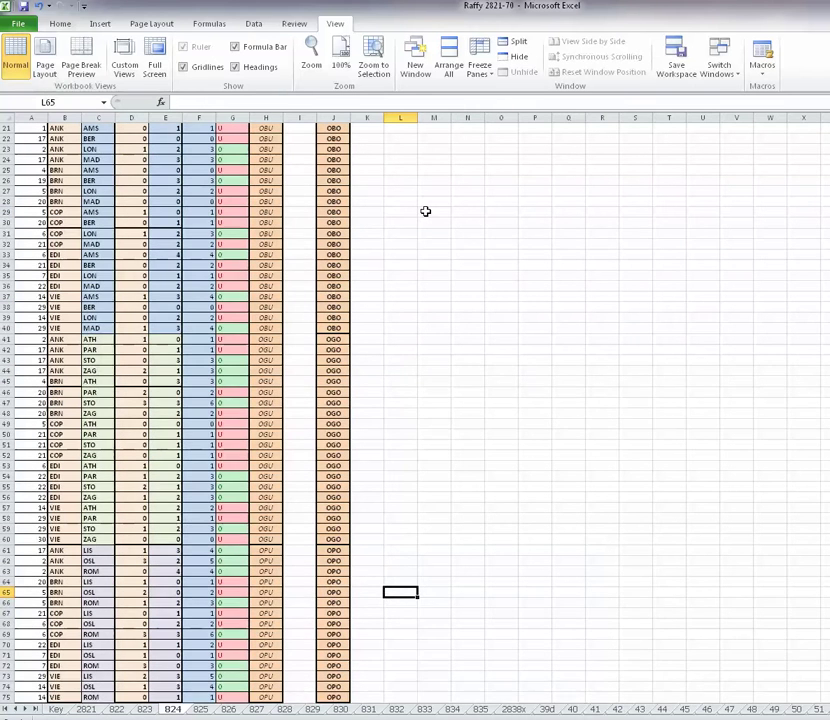
pyautogui.click(334, 130)
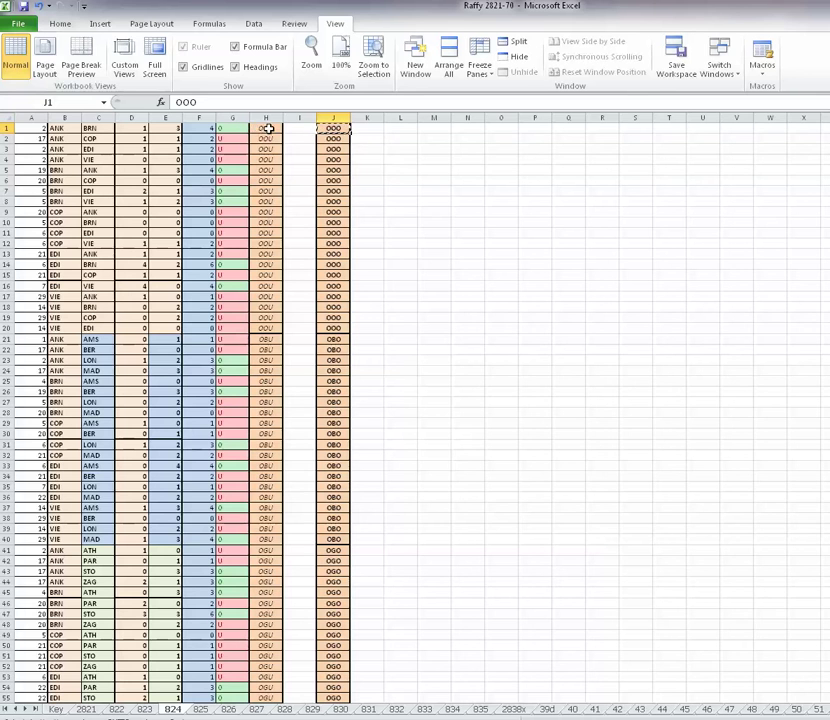
pyautogui.click(268, 173)
pyautogui.write('OOO')
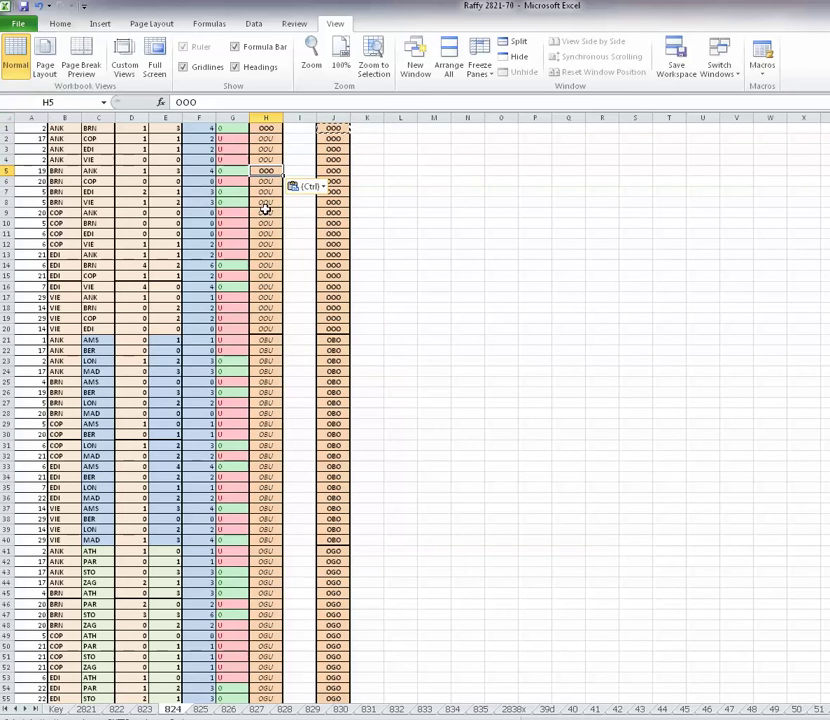
pyautogui.click(265, 191)
pyautogui.hotkey('ctrl', 'v')
pyautogui.click(265, 203)
pyautogui.hotkey('ctrl', 'v')
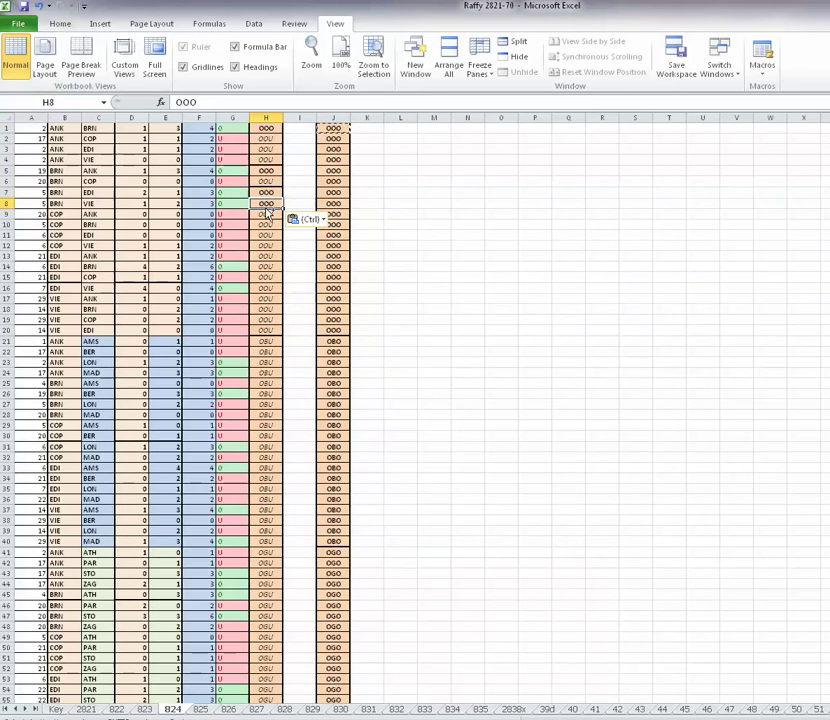
pyautogui.click(265, 268)
pyautogui.write('OOO')
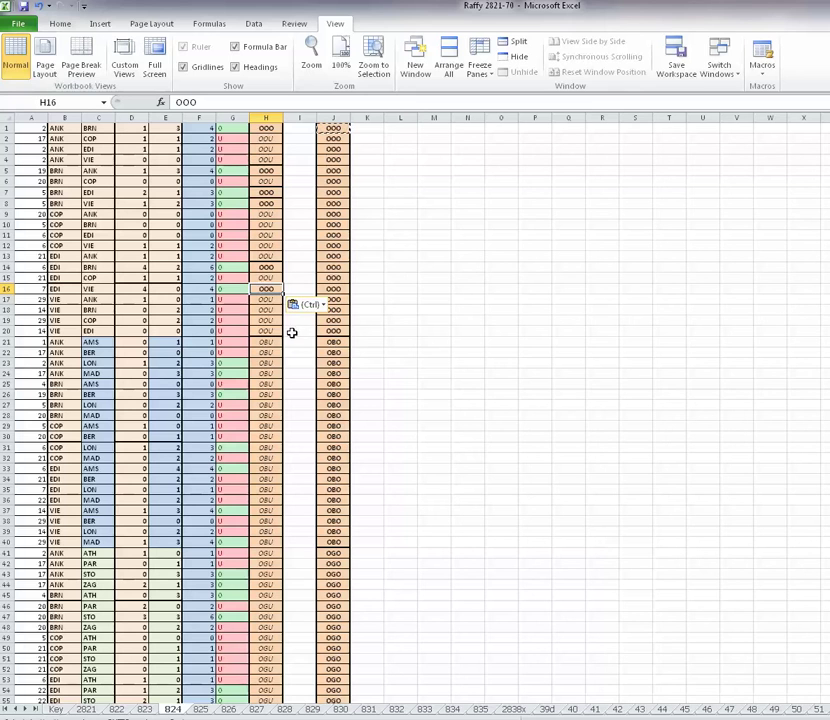
# Copy the OBO codes from J23:J24 over the OBU codes in H23:H24.
pyautogui.moveTo(324, 363); pyautogui.dragTo(324, 370)
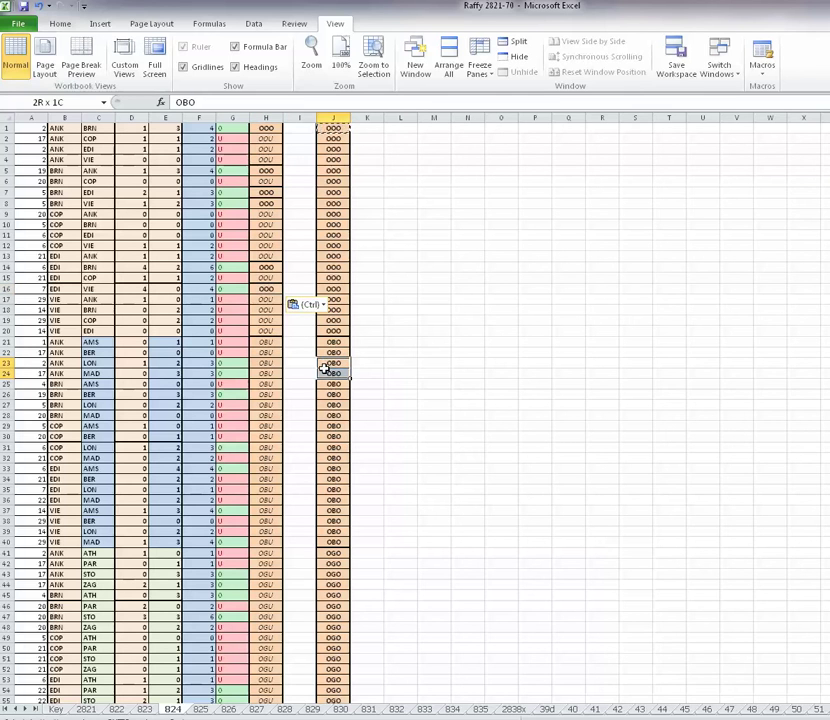
pyautogui.click(267, 363)
pyautogui.hotkey('ctrl', 'v')
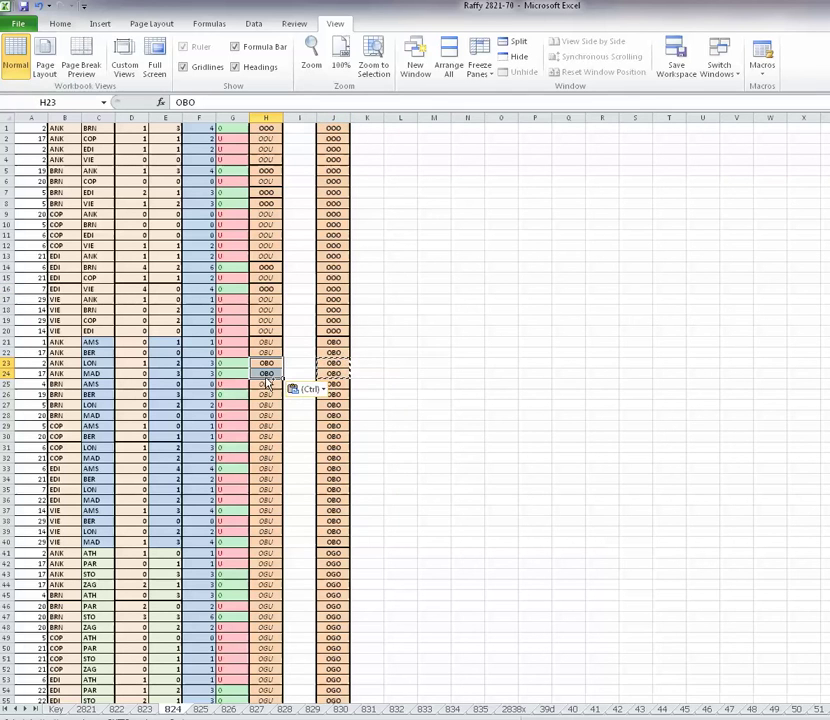
# Copy the OBO code from J26 into H26, H31, H33, H37 and H40.
pyautogui.click(333, 393)
pyautogui.hotkey('ctrl', 'c')
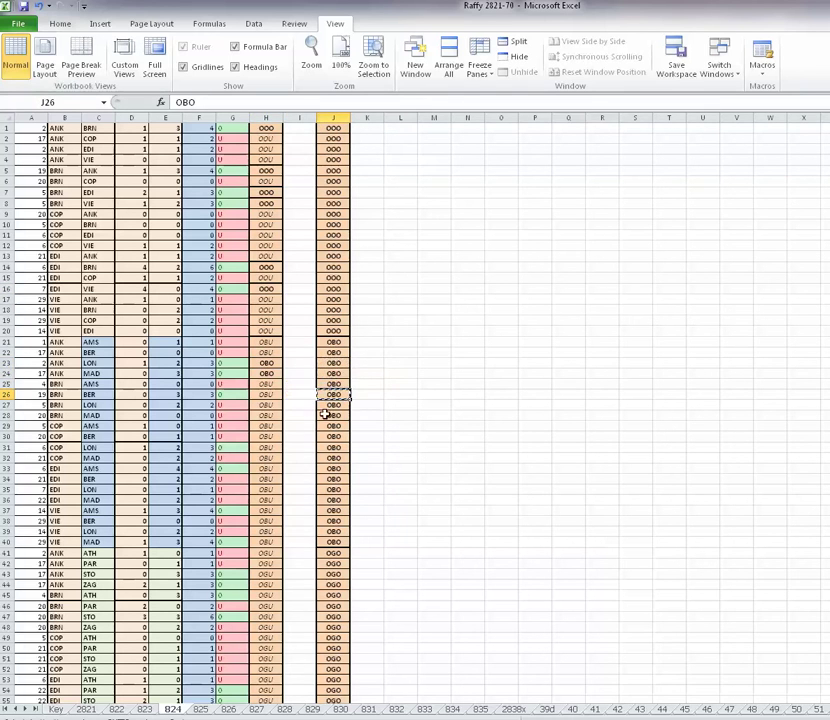
pyautogui.click(269, 395)
pyautogui.hotkey('ctrl', 'v')
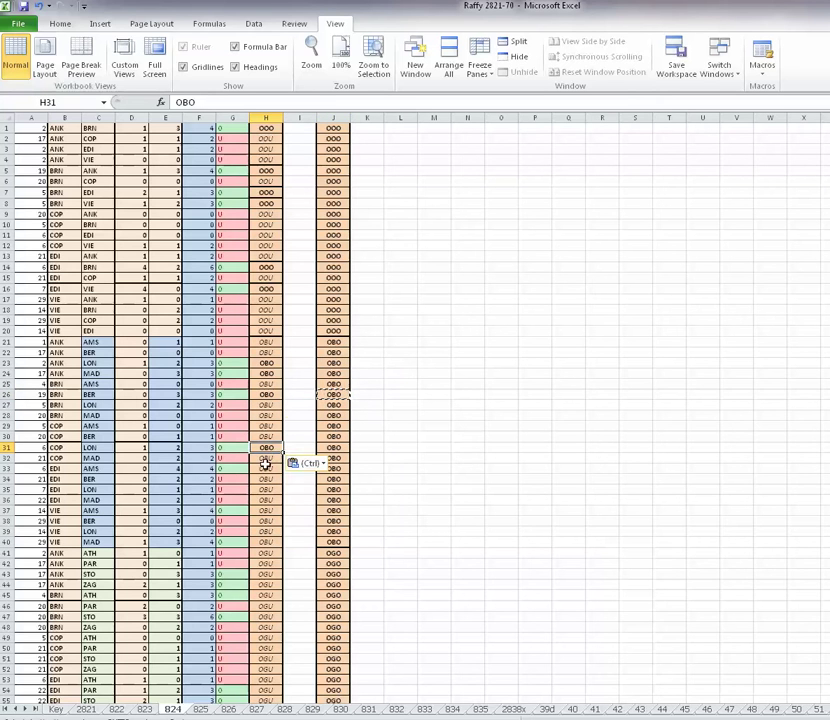
pyautogui.click(268, 469)
pyautogui.hotkey('ctrl', 'v')
pyautogui.click(272, 511)
pyautogui.hotkey('ctrl', 'v')
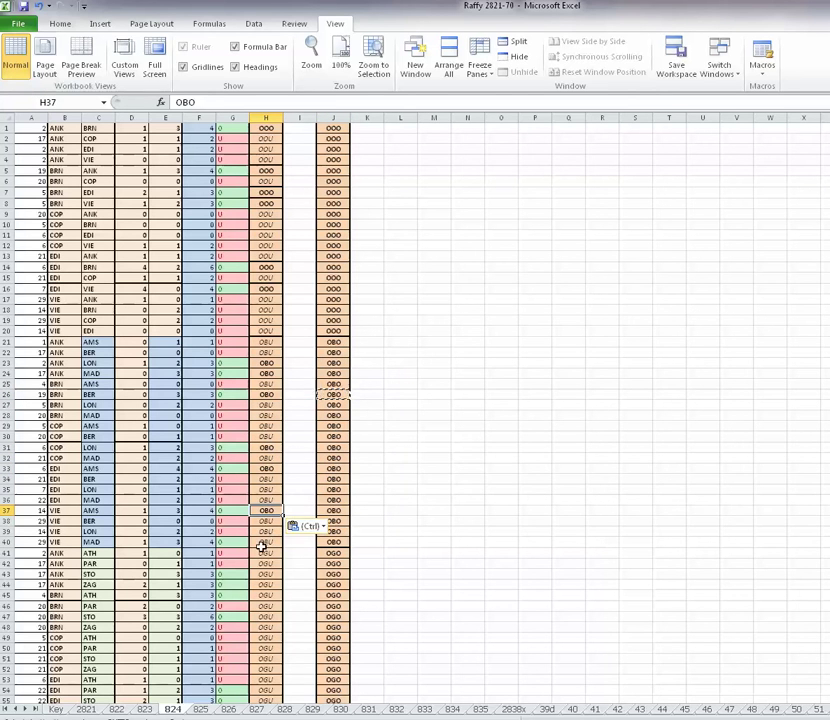
pyautogui.click(272, 541)
pyautogui.hotkey('ctrl', 'v')
# Copy the OGO codes from J43:J45 over the OGU codes in H43:H45.
pyautogui.scroll(-3, 311, 571)
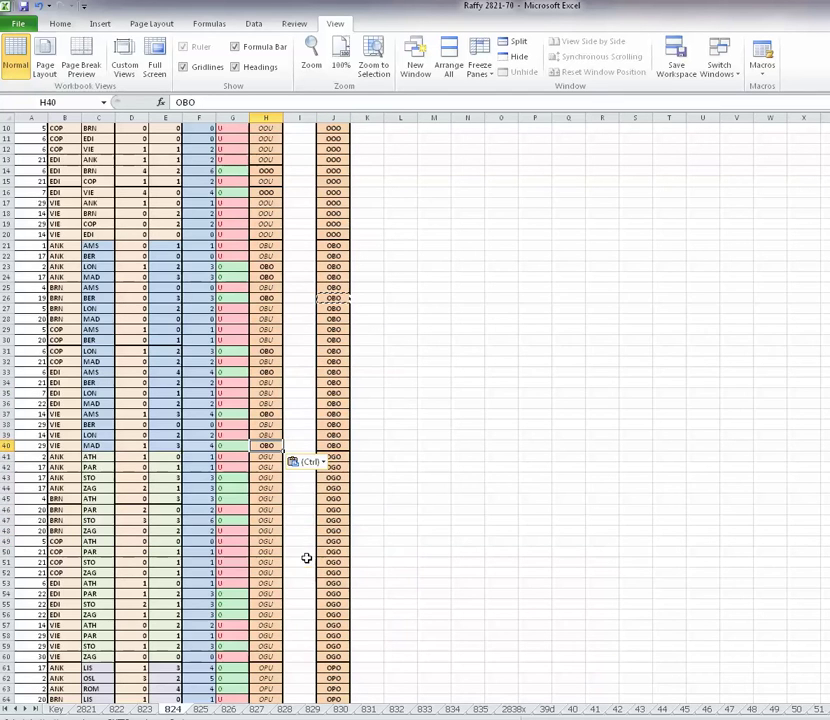
pyautogui.moveTo(335, 481); pyautogui.dragTo(331, 495)
pyautogui.hotkey('ctrl', 'c')
pyautogui.click(265, 478)
pyautogui.hotkey('ctrl', 'v')
# Copy the OGO code from J47 into H47, H54, H55, H56 and H59.
pyautogui.click(339, 519)
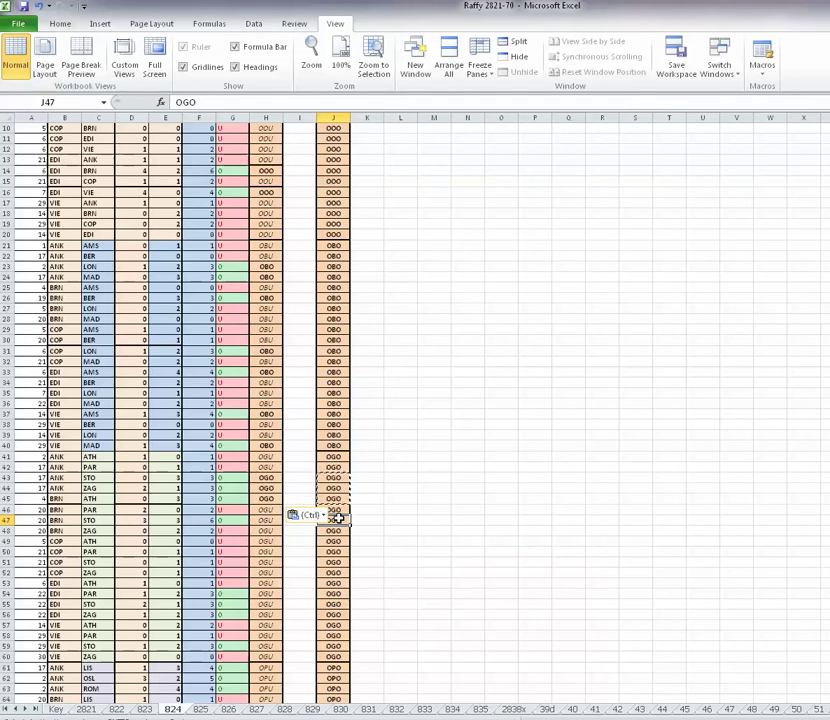
pyautogui.hotkey('ctrl', 'c')
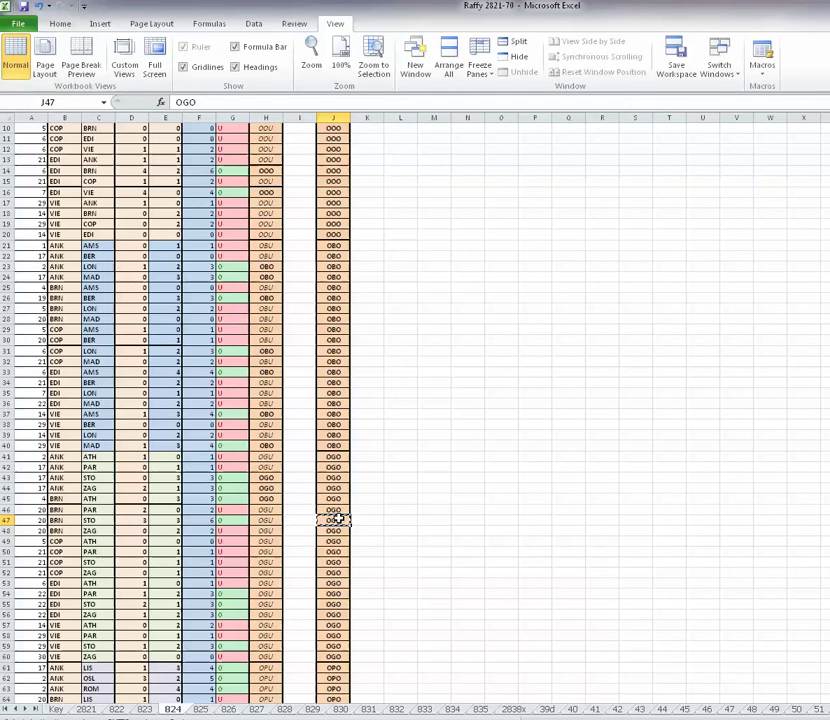
pyautogui.click(268, 521)
pyautogui.hotkey('ctrl', 'v')
pyautogui.click(271, 593)
pyautogui.hotkey('ctrl', 'v')
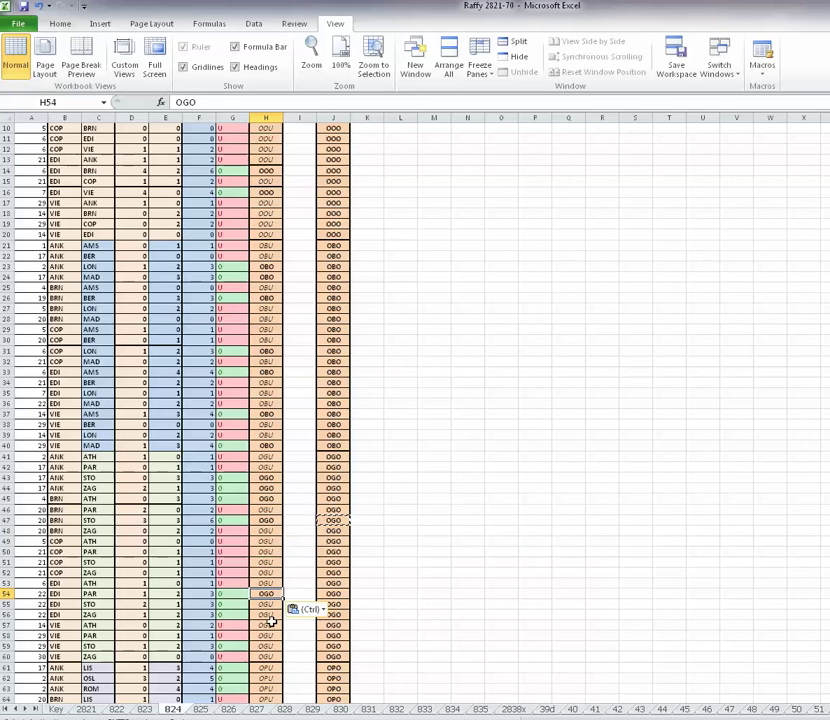
pyautogui.click(268, 605)
pyautogui.hotkey('ctrl', 'v')
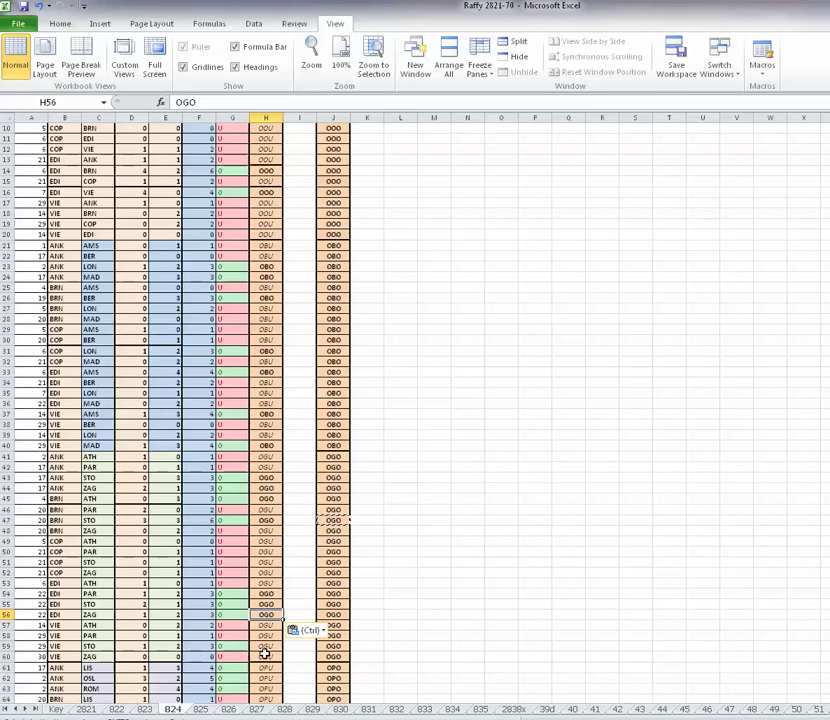
pyautogui.click(266, 647)
pyautogui.hotkey('ctrl', 'v')
# Copy the OPO codes from J61:J63 over the OPU codes in H61:H63.
pyautogui.scroll(-5, 261, 580)
pyautogui.scroll(-8, 261, 575)
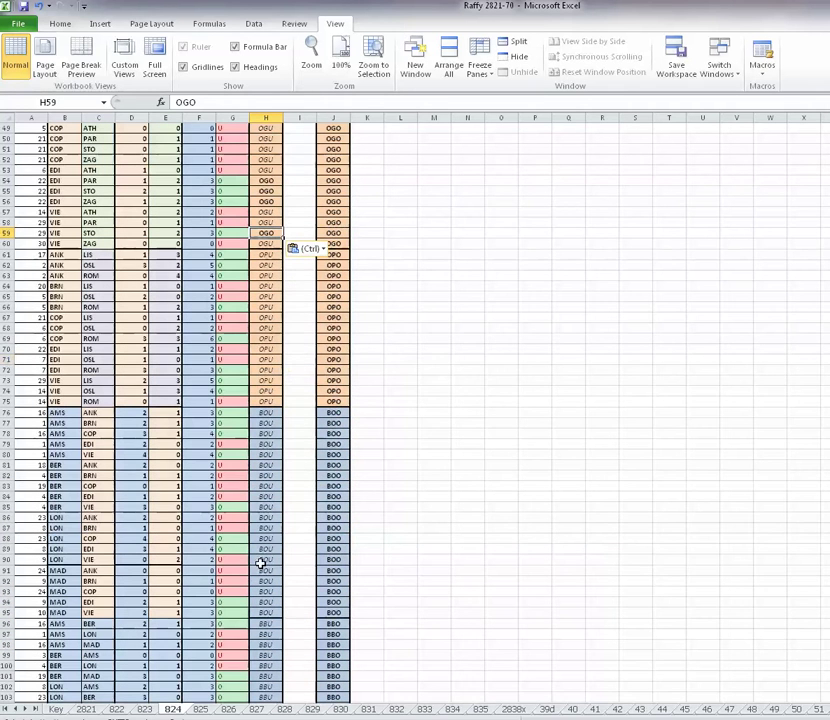
pyautogui.moveTo(335, 254); pyautogui.dragTo(338, 274)
pyautogui.hotkey('ctrl', 'c')
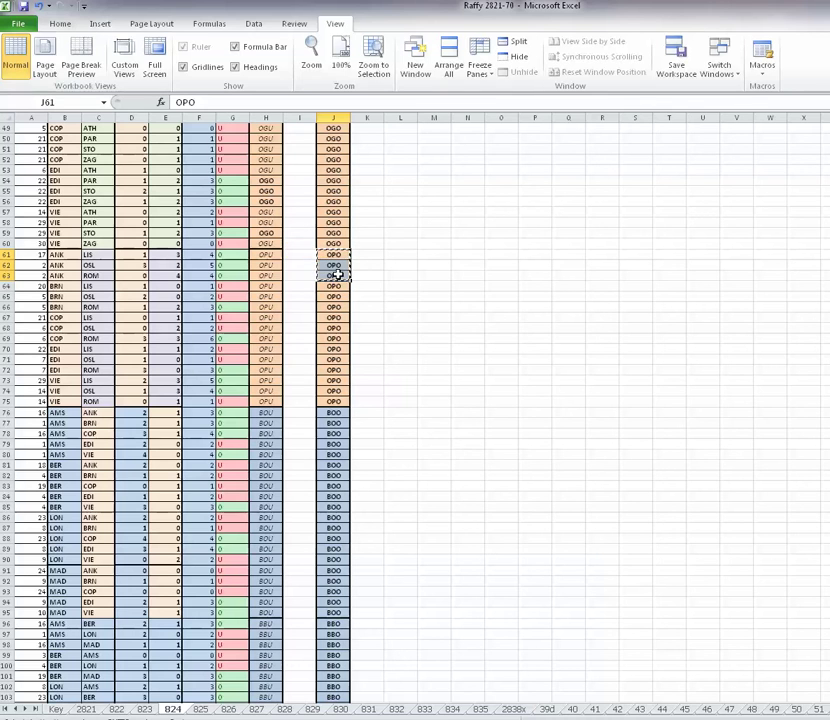
pyautogui.click(265, 254)
pyautogui.hotkey('ctrl', 'v')
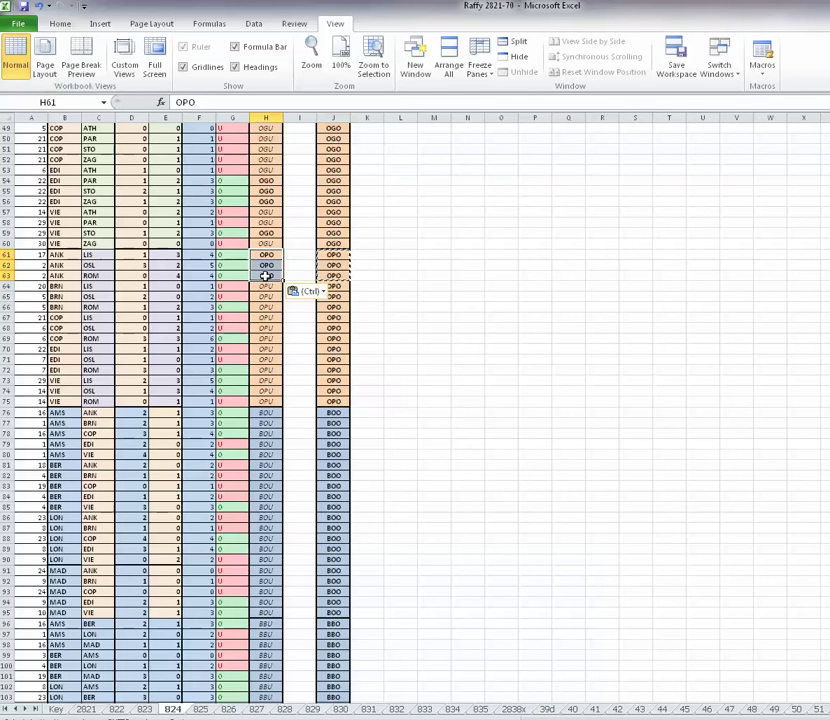
# Copy the OPO code from J66 into H66, H69, H72, H73 and H74.
pyautogui.click(333, 307)
pyautogui.hotkey('ctrl', 'c')
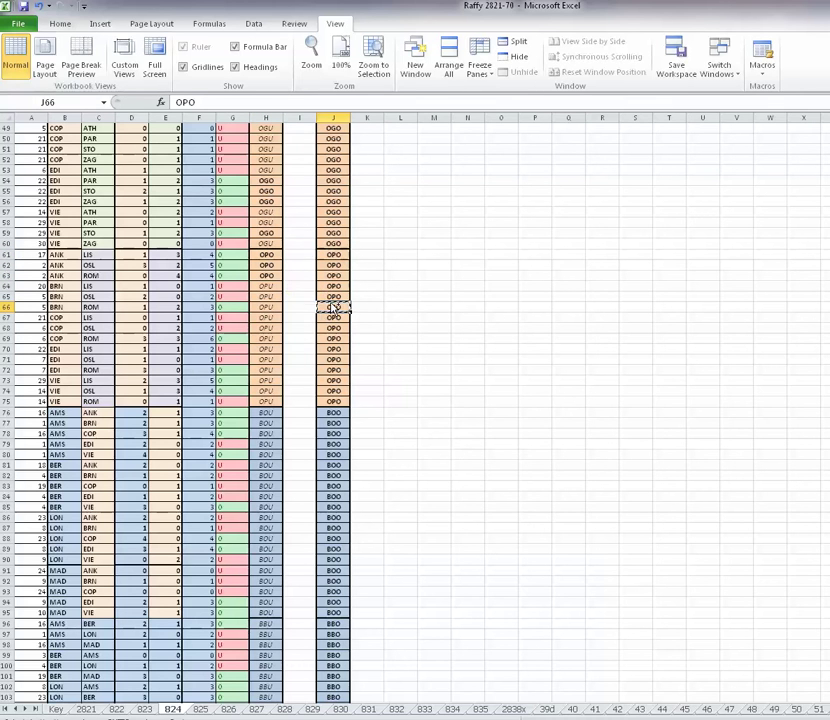
pyautogui.click(259, 307)
pyautogui.hotkey('ctrl', 'v')
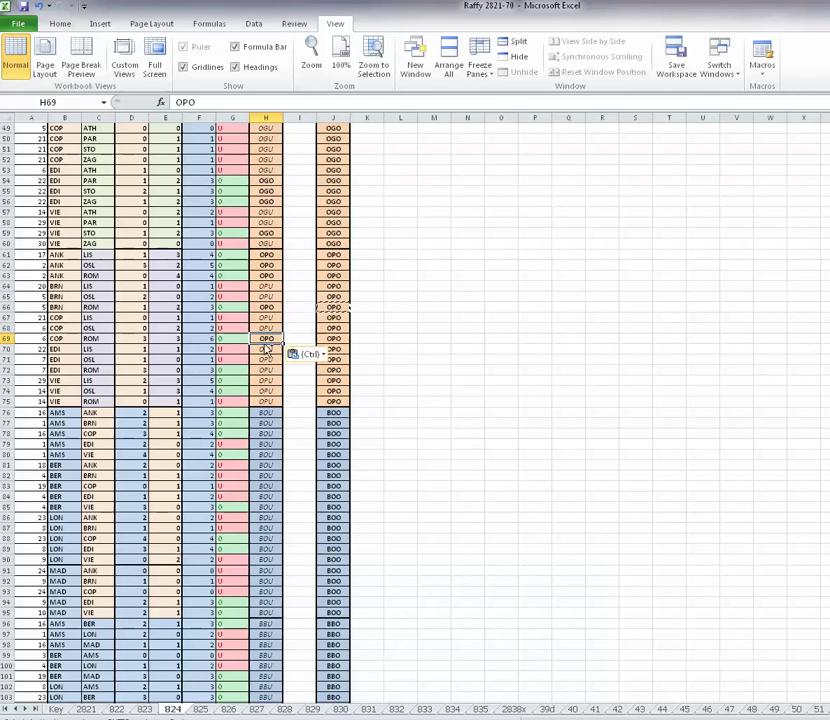
pyautogui.click(265, 370)
pyautogui.hotkey('ctrl', 'v')
pyautogui.click(264, 380)
pyautogui.hotkey('ctrl', 'v')
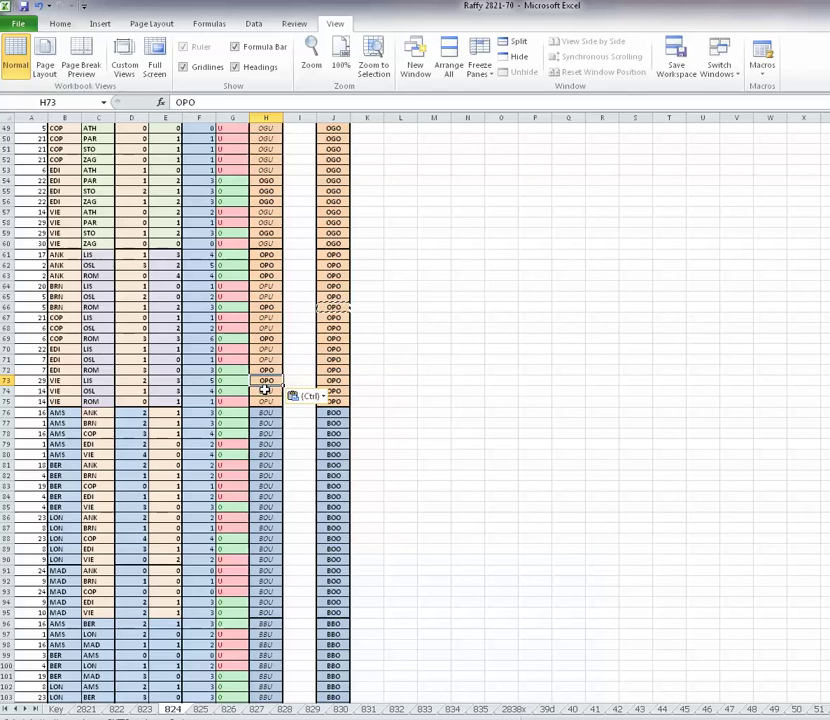
pyautogui.click(266, 391)
pyautogui.hotkey('ctrl', 'v')
# Copy the BOO codes from J76:J78 over the BOU codes in H76:H78.
pyautogui.moveTo(333, 412); pyautogui.dragTo(338, 428)
pyautogui.hotkey('ctrl', 'c')
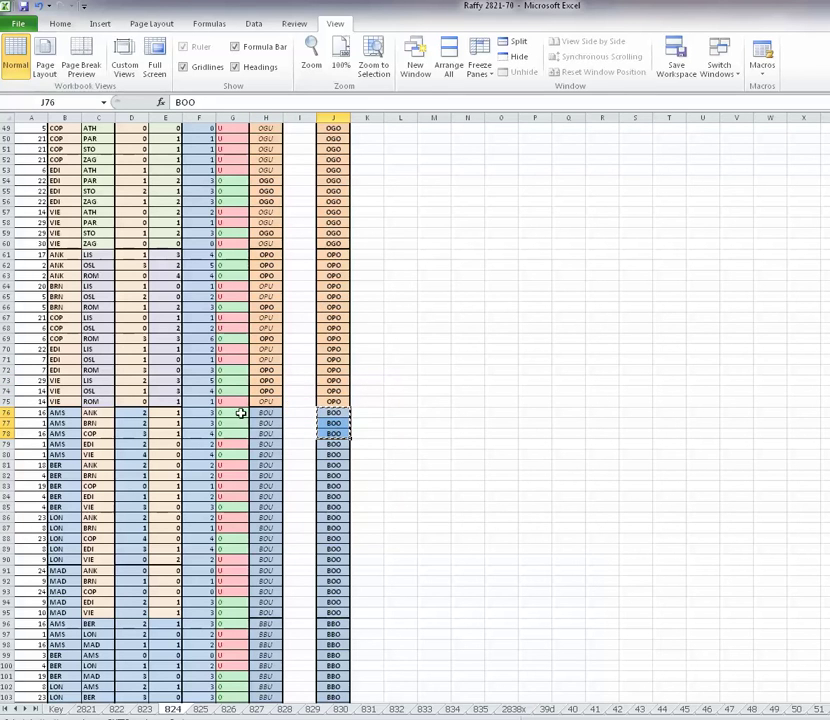
pyautogui.click(257, 411)
pyautogui.hotkey('ctrl', 'v')
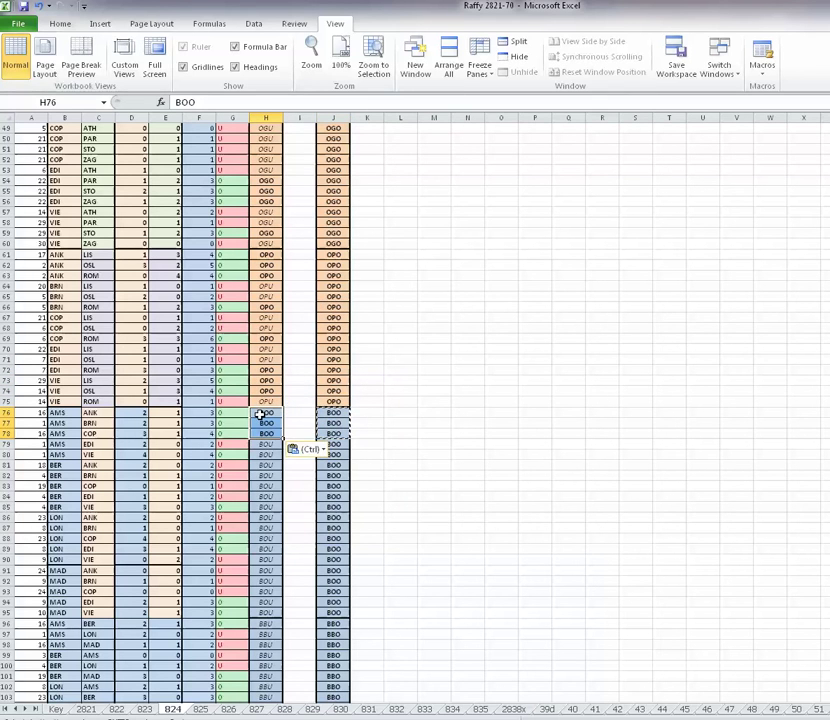
# Copy the BOO code from J80 into H80, H85, H88, H89, H94 and H95.
pyautogui.click(334, 453)
pyautogui.hotkey('ctrl', 'c')
pyautogui.click(275, 455)
pyautogui.hotkey('ctrl', 'v')
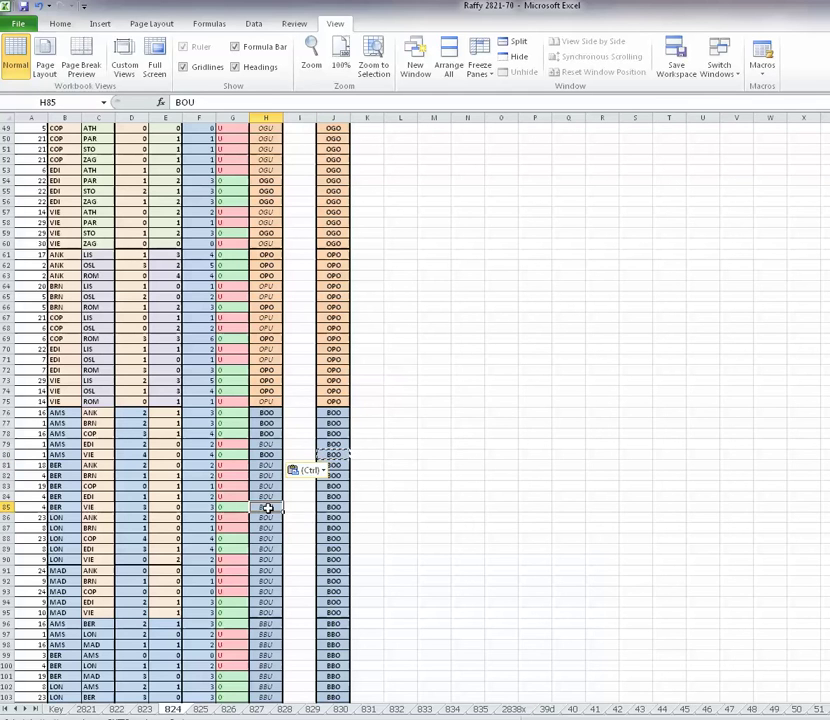
pyautogui.click(268, 508)
pyautogui.hotkey('ctrl', 'v')
pyautogui.click(269, 540)
pyautogui.hotkey('ctrl', 'v')
pyautogui.click(269, 549)
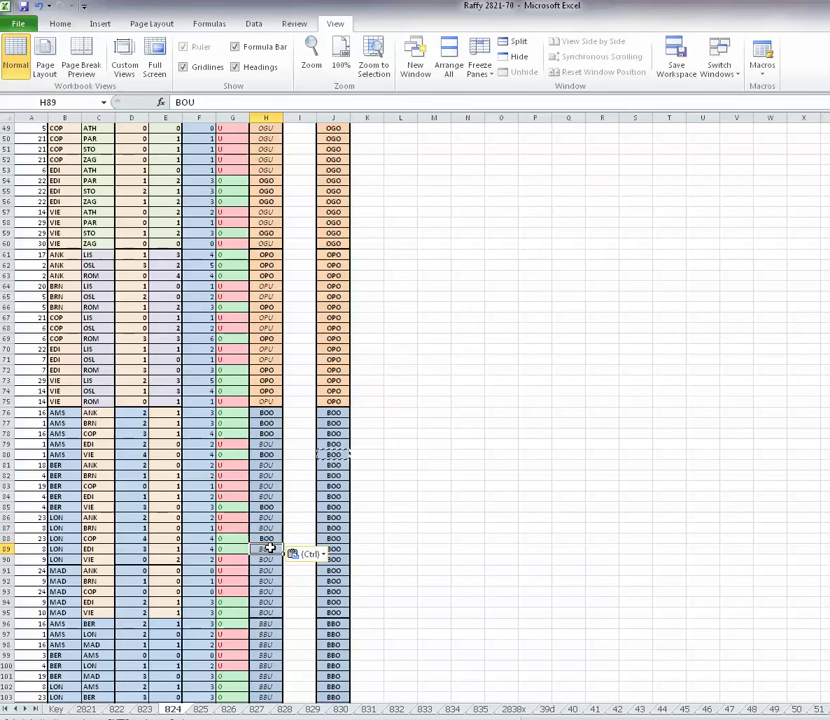
pyautogui.hotkey('ctrl', 'v')
pyautogui.click(266, 600)
pyautogui.hotkey('ctrl', 'v')
pyautogui.click(268, 612)
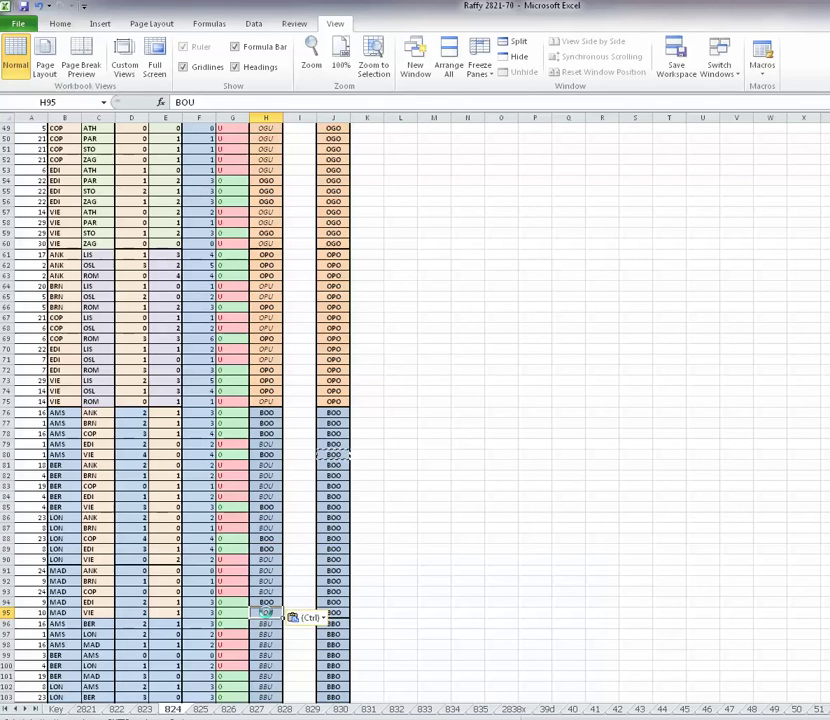
pyautogui.hotkey('ctrl', 'v')
# Copy the BBO code from J96 over the BBU code in H96.
pyautogui.click(340, 624)
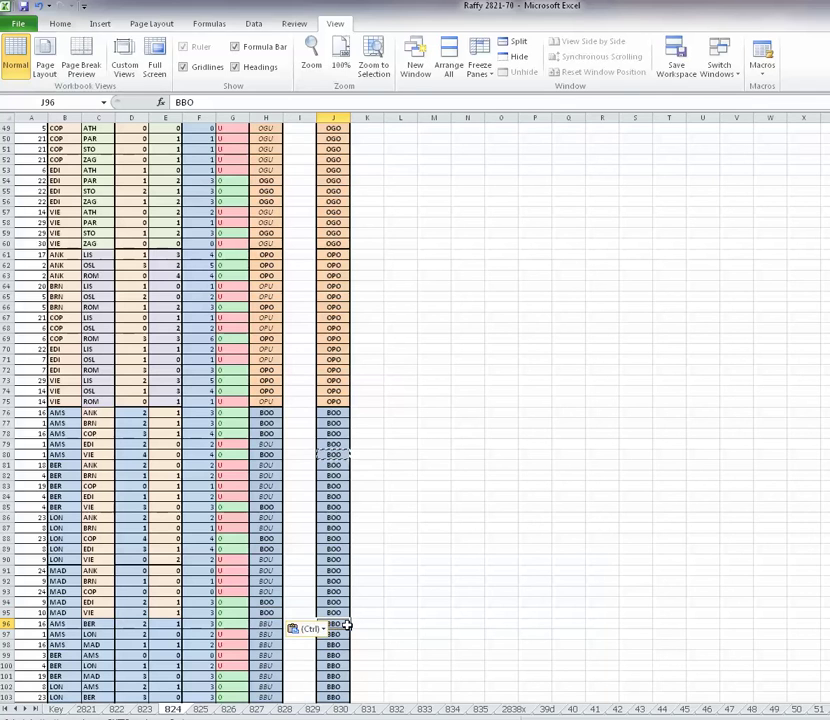
pyautogui.hotkey('ctrl', 'c')
pyautogui.click(265, 624)
pyautogui.hotkey('ctrl', 'v')
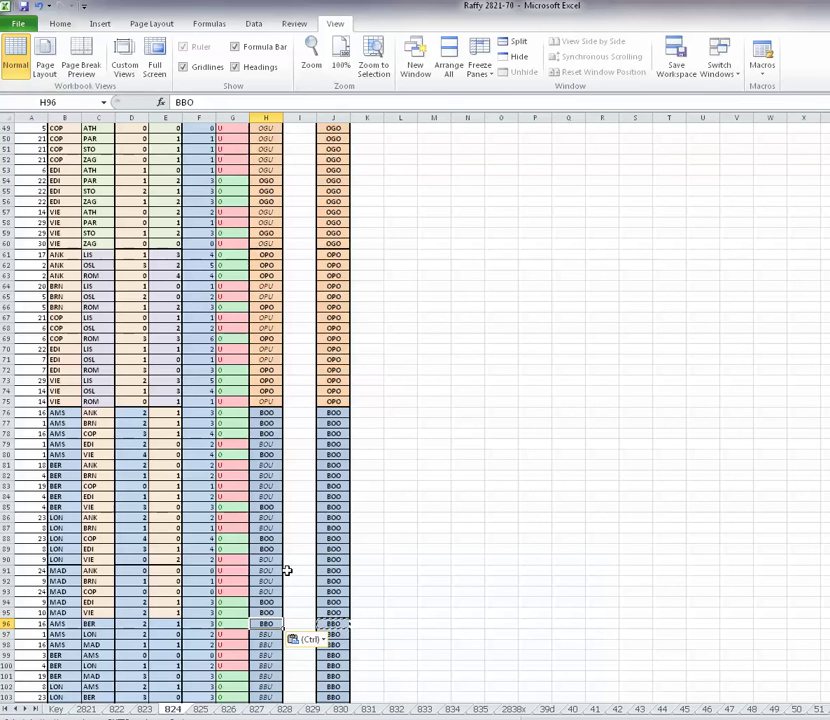
# Copy the BBO and BGO codes from J101:J109 over the codes in H101:H109.
pyautogui.scroll(-9, 285, 560)
pyautogui.click(261, 392)
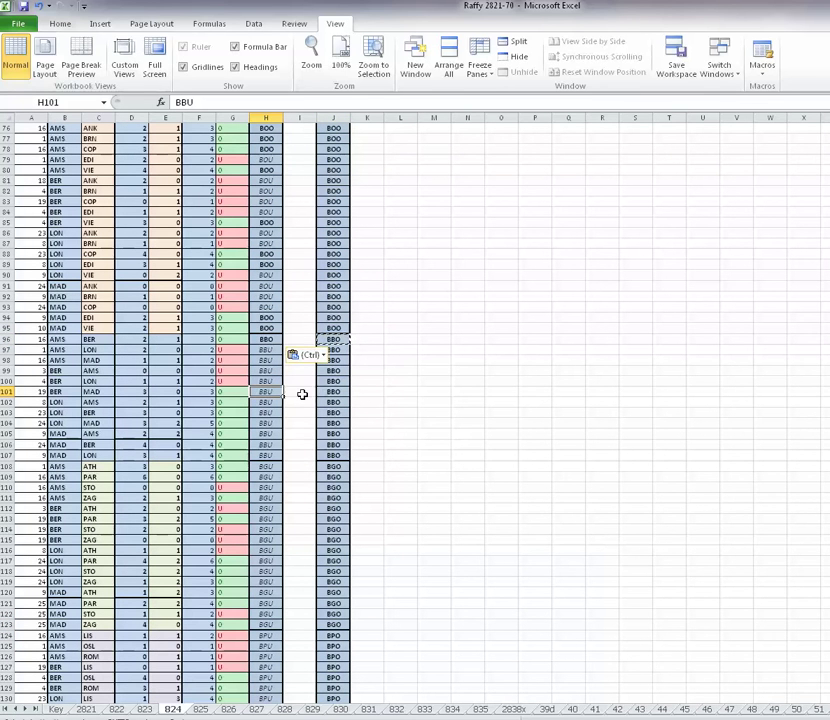
pyautogui.moveTo(334, 391); pyautogui.dragTo(336, 478)
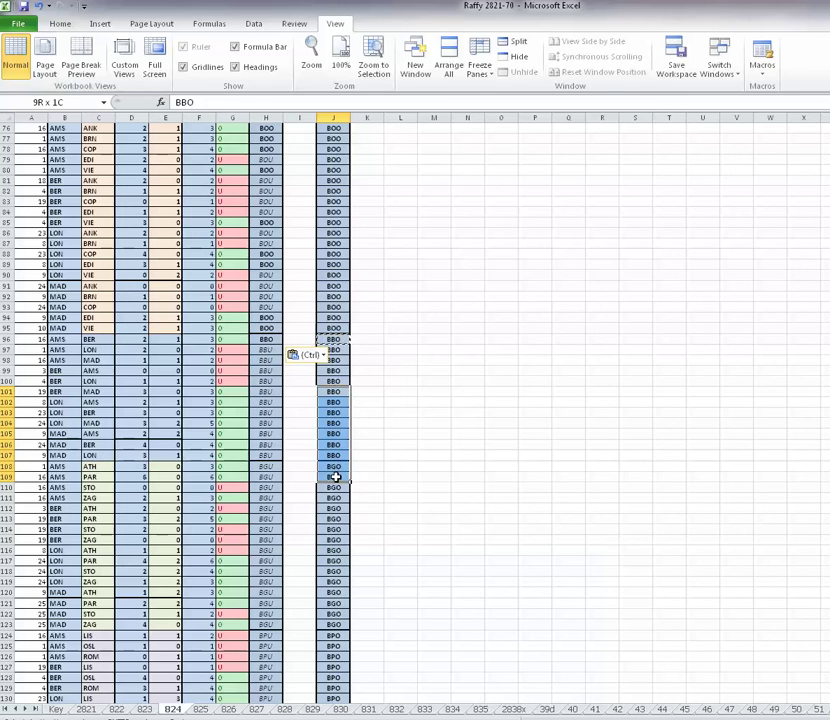
pyautogui.hotkey('ctrl', 'c')
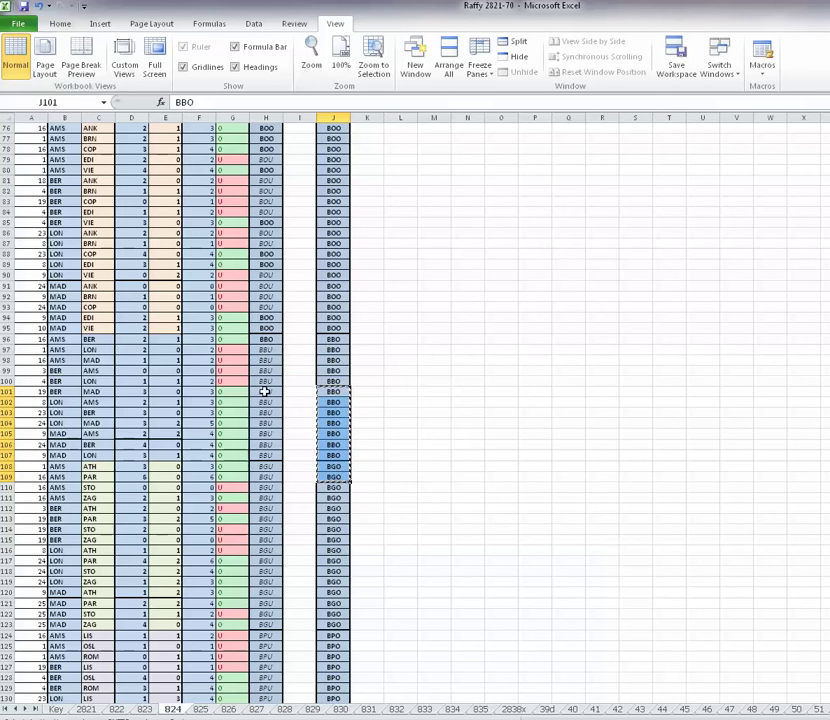
pyautogui.moveTo(267, 391); pyautogui.dragTo(267, 478)
pyautogui.hotkey('ctrl', 'v')
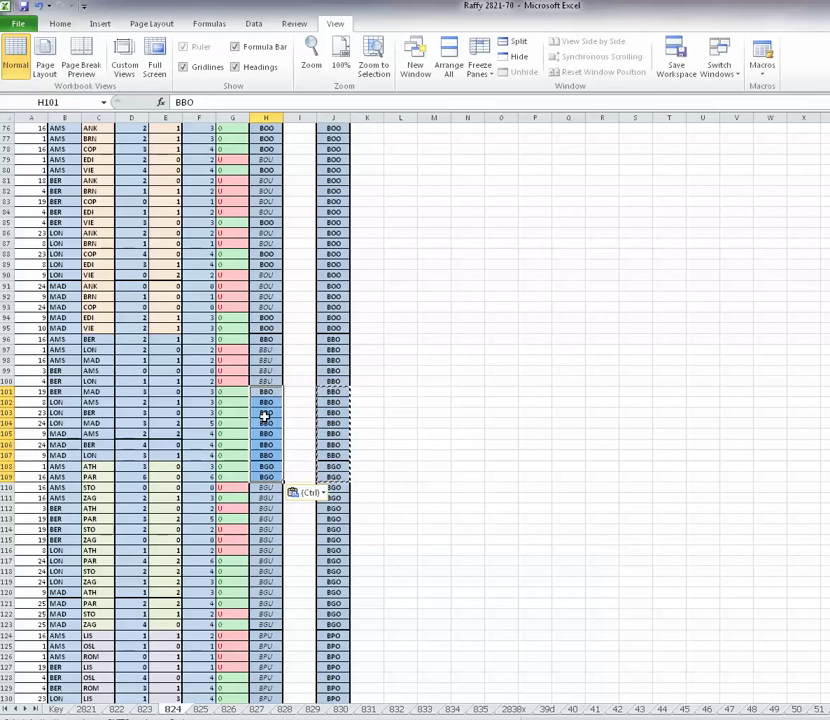
# Copy the BGO code from J111 over the BGU codes in H111, H113, H117 and H123.
pyautogui.click(336, 497)
pyautogui.hotkey('ctrl', 'c')
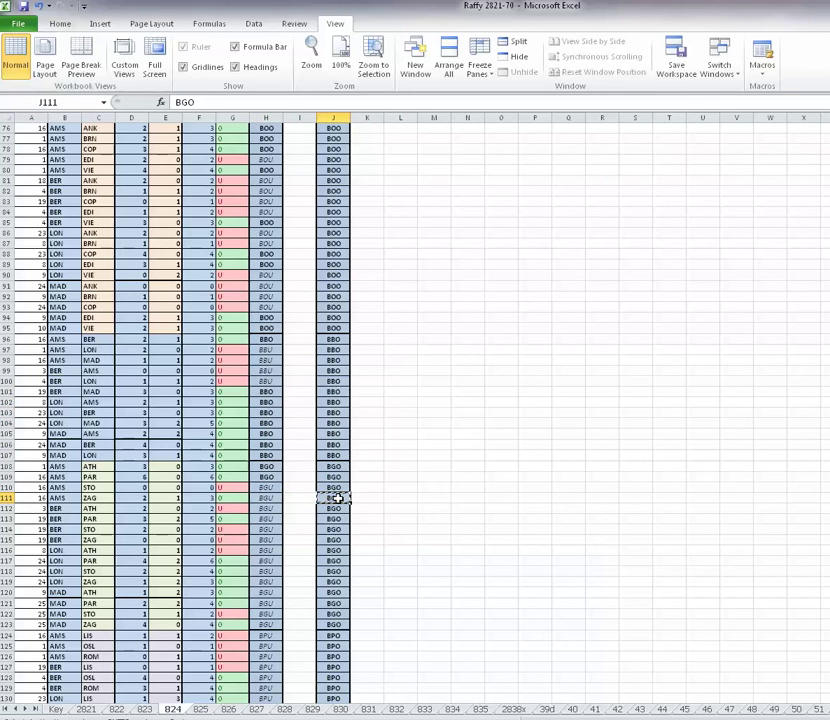
pyautogui.click(266, 497)
pyautogui.hotkey('ctrl', 'v')
pyautogui.click(268, 519)
pyautogui.hotkey('ctrl', 'v')
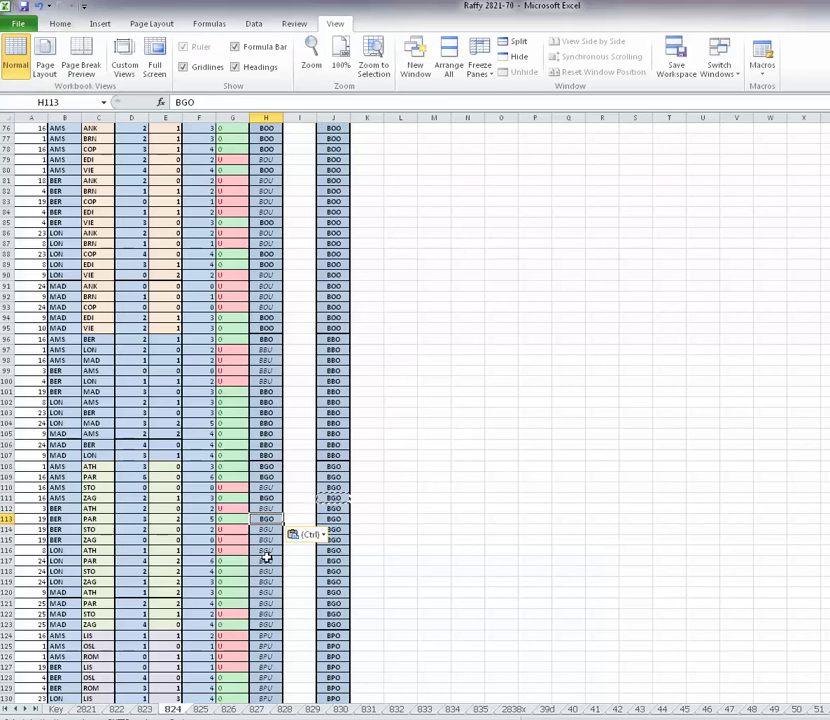
pyautogui.click(266, 561)
pyautogui.hotkey('ctrl', 'v')
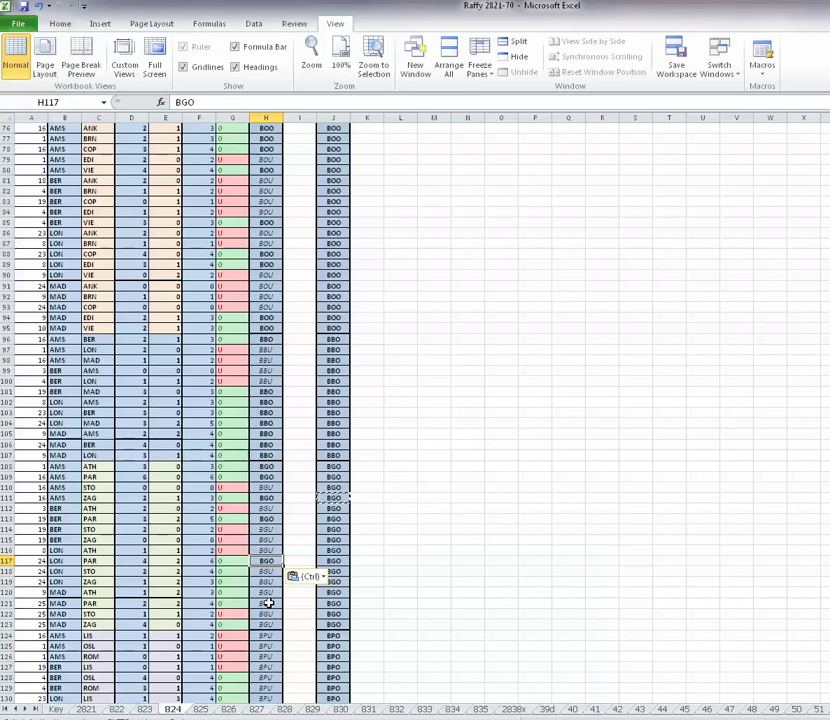
pyautogui.click(266, 624)
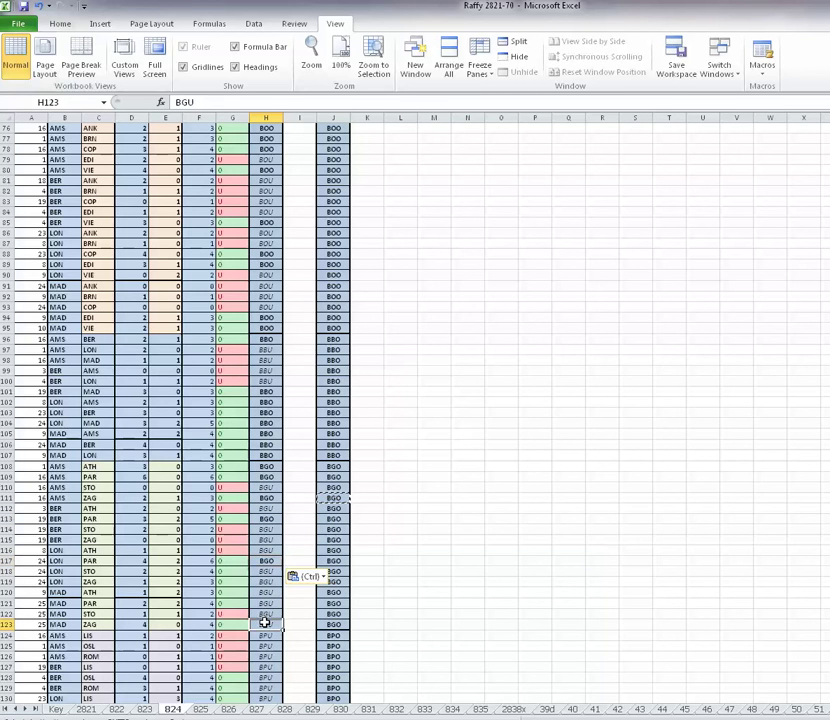
pyautogui.hotkey('ctrl', 'v')
# Fill the BGO code from H117 down through H121.
pyautogui.click(267, 560)
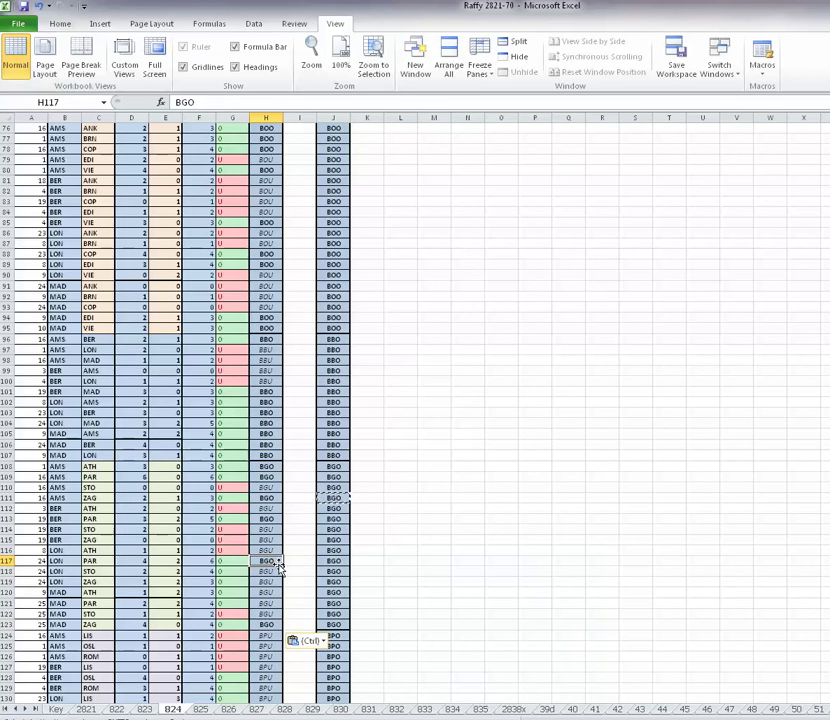
pyautogui.moveTo(282, 566); pyautogui.dragTo(311, 590)
# Copy the BPO codes from J128:J130 over the BPU codes in H128:H130 and H132:H134.
pyautogui.scroll(-11, 311, 590)
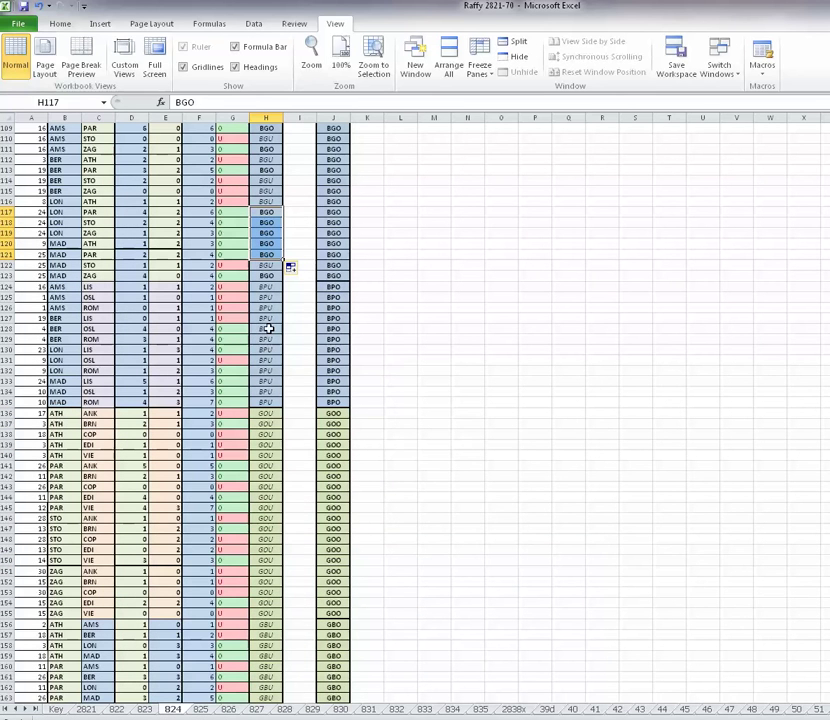
pyautogui.moveTo(323, 328); pyautogui.dragTo(327, 346)
pyautogui.hotkey('ctrl', 'c')
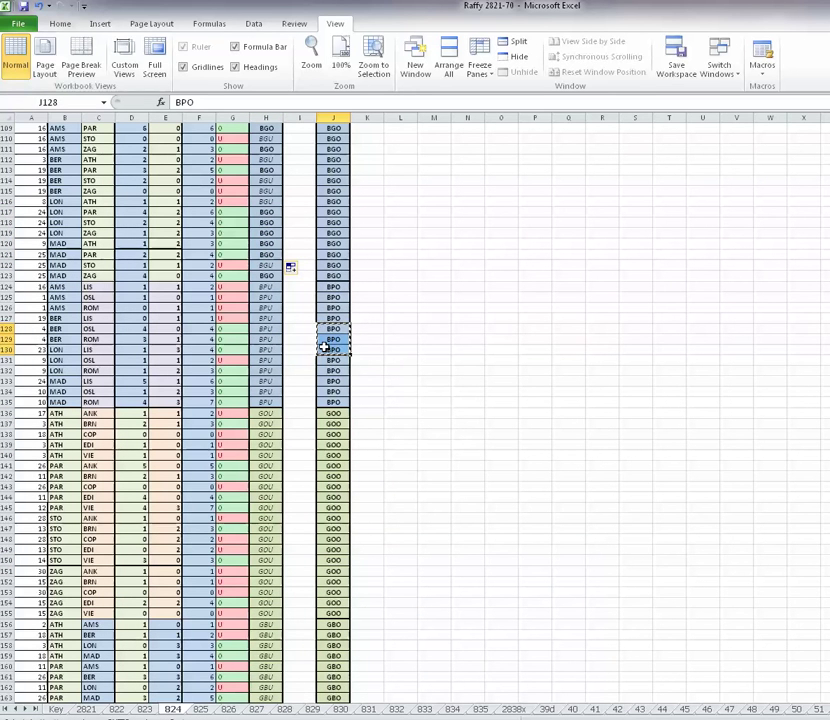
pyautogui.click(264, 328)
pyautogui.hotkey('ctrl', 'v')
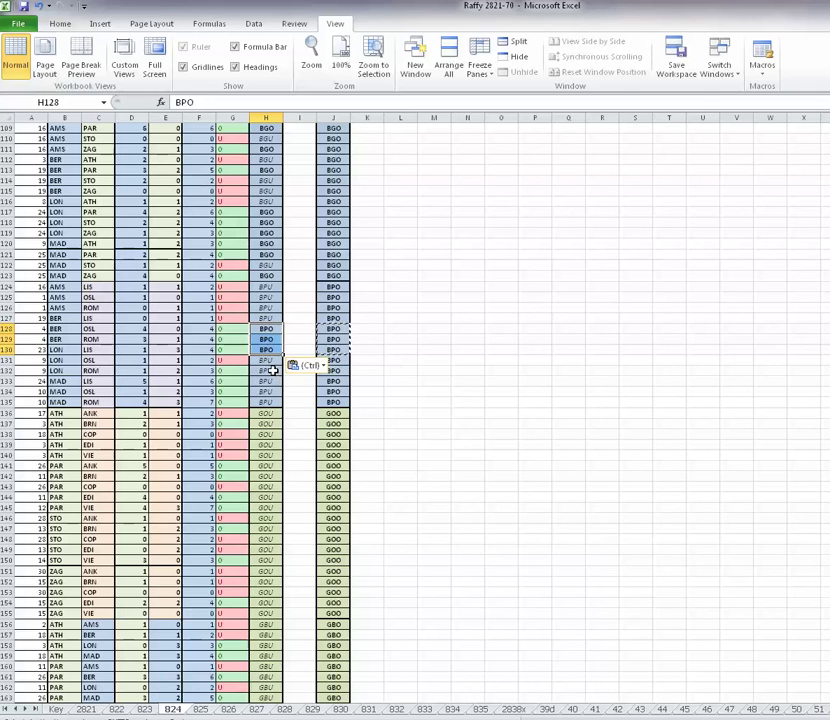
pyautogui.click(270, 370)
pyautogui.hotkey('ctrl', 'v')
# Move the BPO code from H134 onto H135, replacing the destination's contents.
pyautogui.click(274, 392)
pyautogui.moveTo(281, 400); pyautogui.dragTo(281, 410)
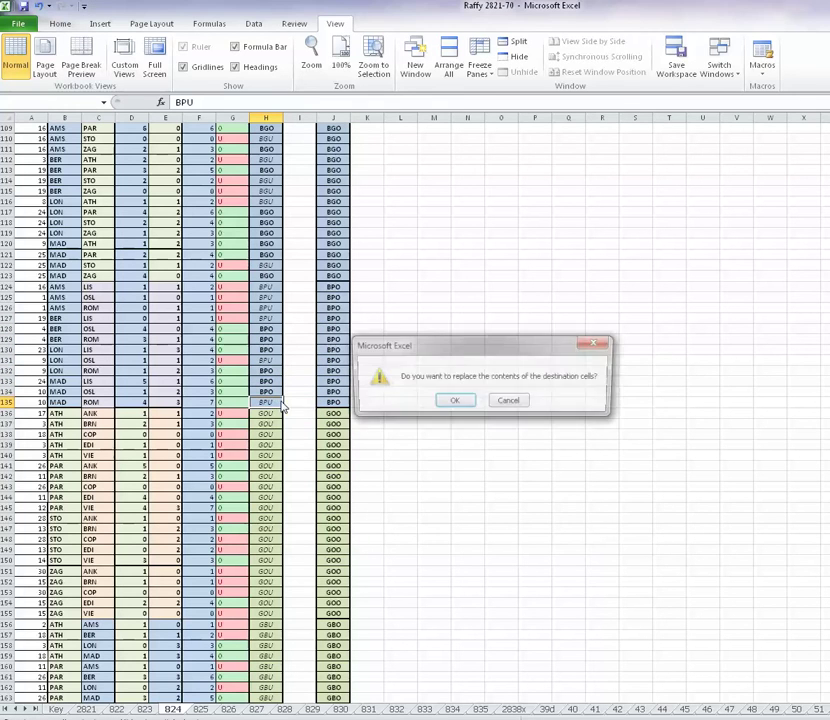
pyautogui.click(451, 402)
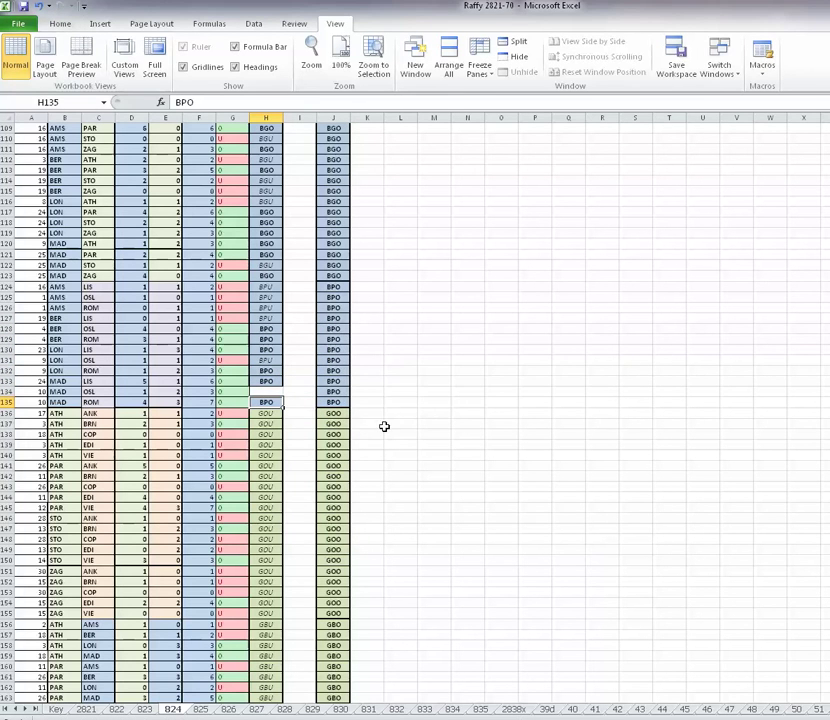
# Fill the BPO code from H133 down through H135.
pyautogui.click(272, 381)
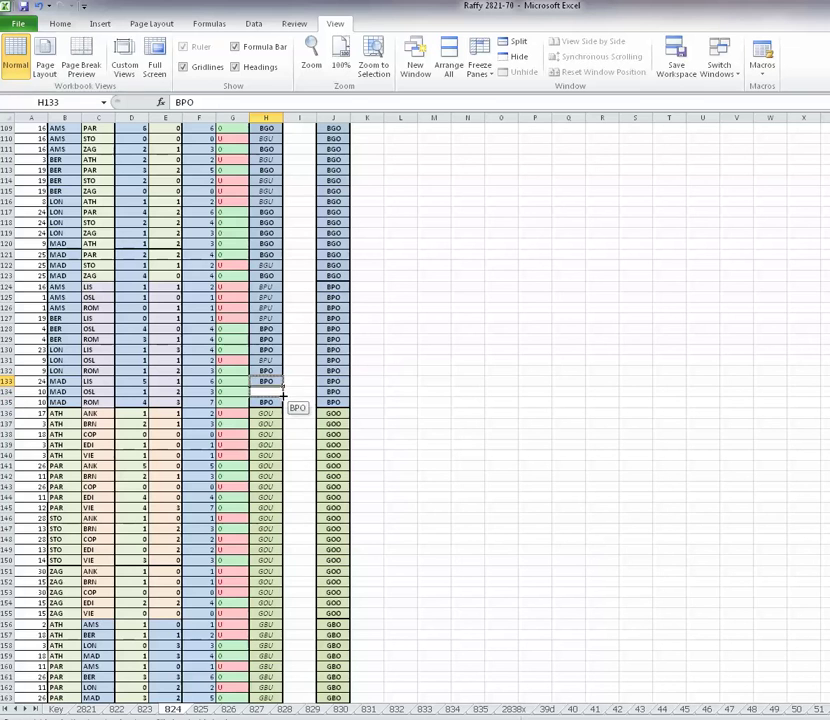
pyautogui.moveTo(283, 386); pyautogui.dragTo(281, 404)
# Copy the GOO code from J137 into H137, H141, H142, H144, H145, H147, H150 and H154.
pyautogui.click(334, 424)
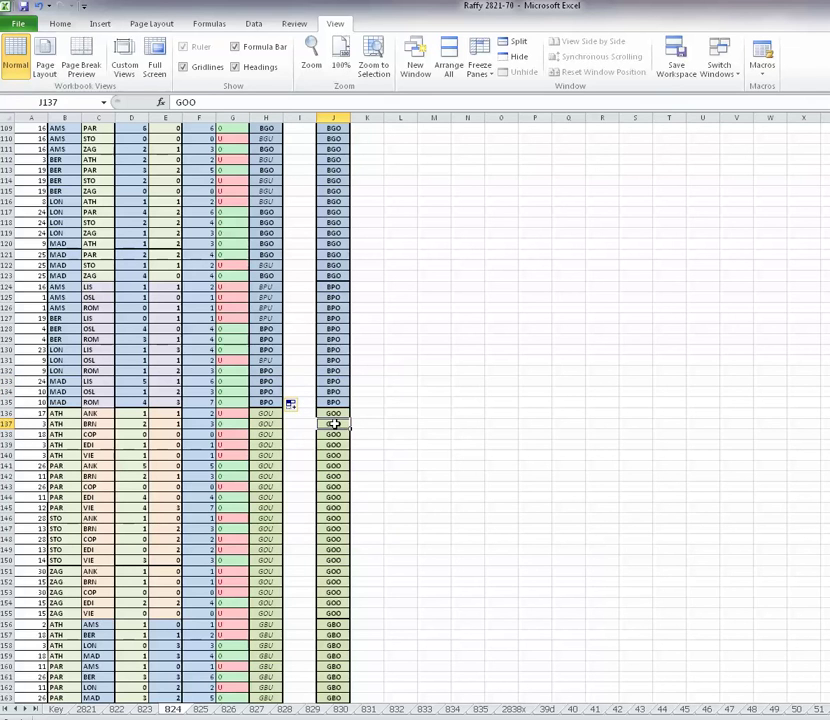
pyautogui.hotkey('ctrl', 'c')
pyautogui.click(256, 424)
pyautogui.hotkey('ctrl', 'v')
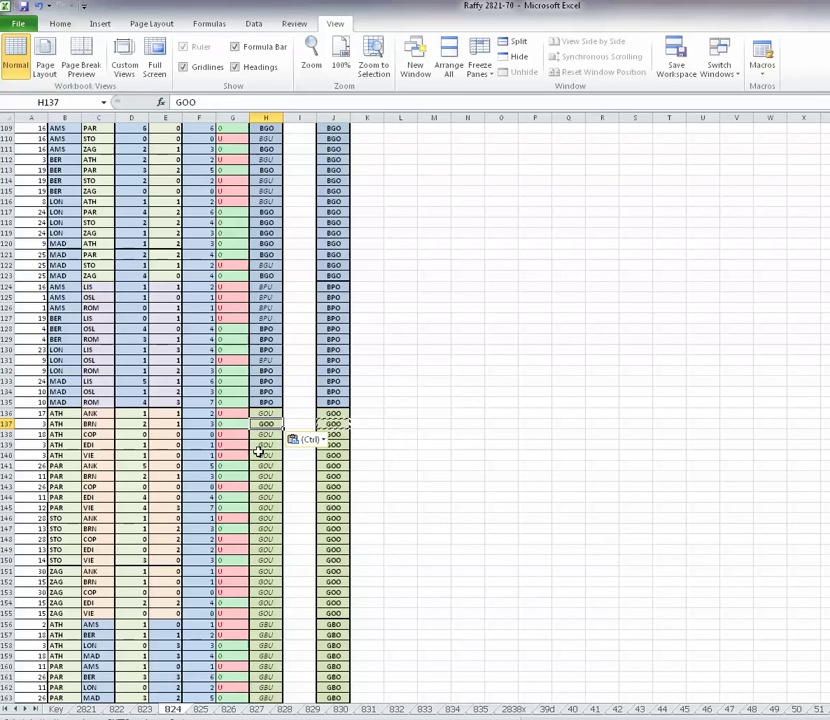
pyautogui.click(263, 465)
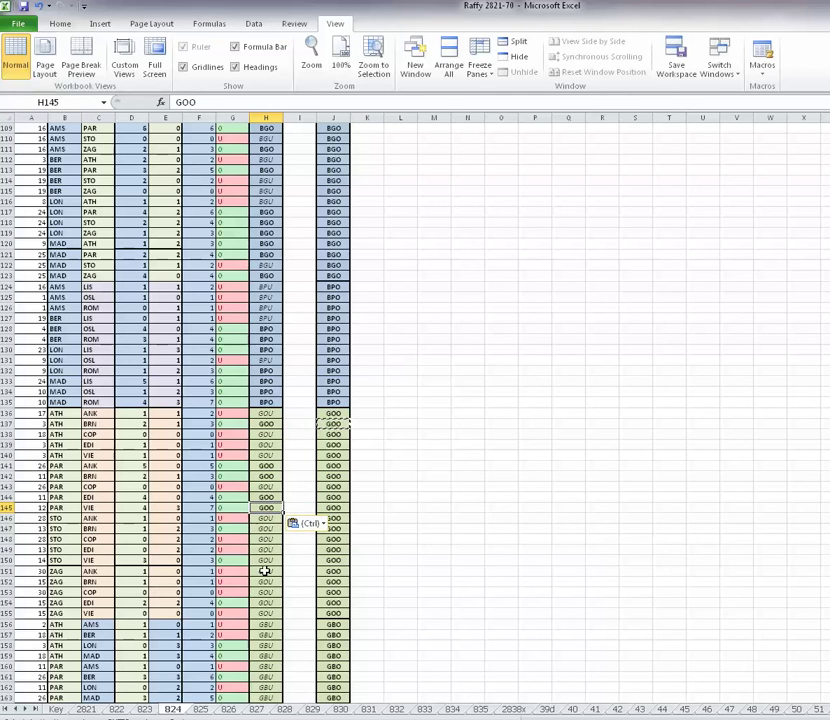
pyautogui.click(263, 528)
pyautogui.hotkey('ctrl', 'v')
pyautogui.click(265, 560)
pyautogui.hotkey('ctrl', 'v')
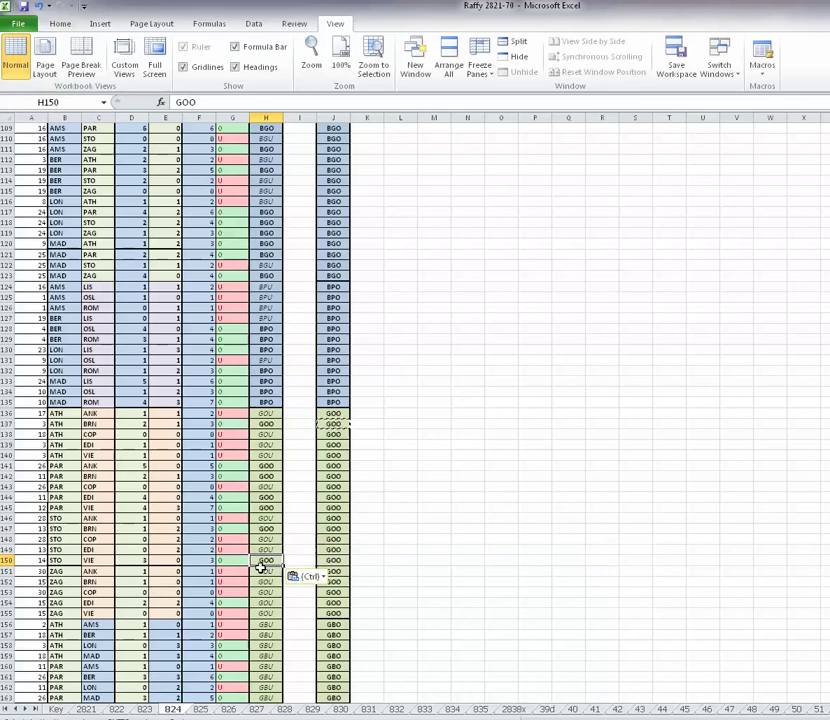
pyautogui.scroll(-4, 275, 495)
pyautogui.click(265, 476)
pyautogui.hotkey('ctrl', 'v')
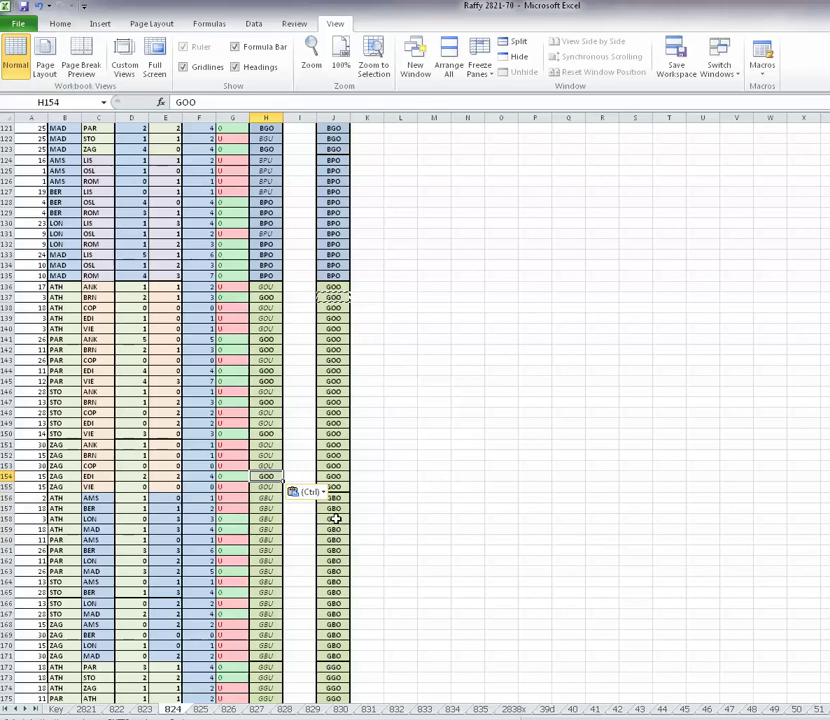
# Copy the GBO codes from J158:J159 over the GBU codes in H158:H159.
pyautogui.moveTo(335, 519); pyautogui.dragTo(336, 527)
pyautogui.hotkey('ctrl', 'c')
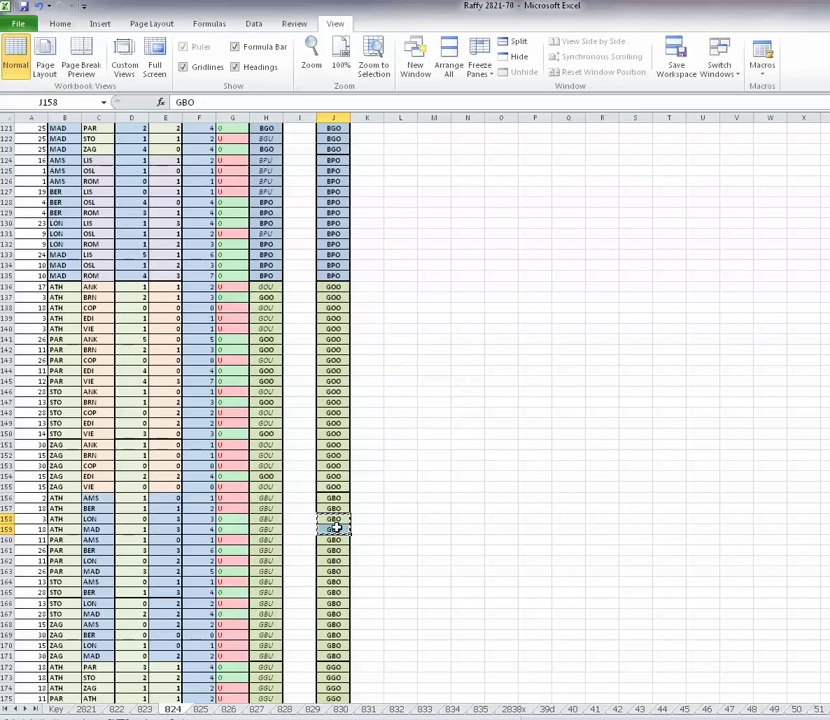
pyautogui.click(265, 518)
pyautogui.hotkey('ctrl', 'v')
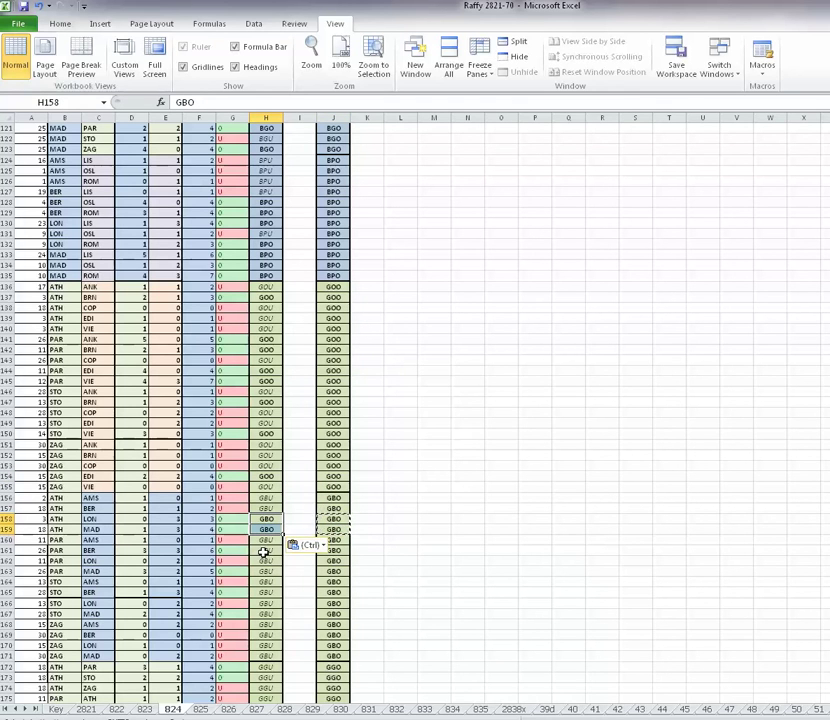
# Copy the GBO code from J161 over the GBU codes in H161, H163, H165 and H167.
pyautogui.click(333, 551)
pyautogui.hotkey('ctrl', 'c')
pyautogui.click(268, 551)
pyautogui.hotkey('ctrl', 'v')
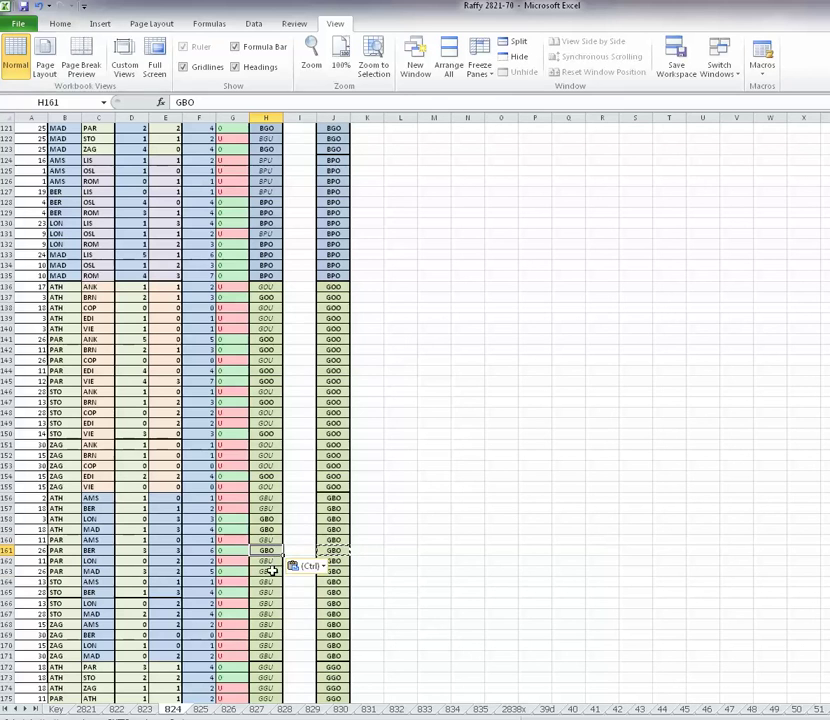
pyautogui.click(268, 572)
pyautogui.hotkey('ctrl', 'v')
pyautogui.click(268, 593)
pyautogui.hotkey('ctrl', 'v')
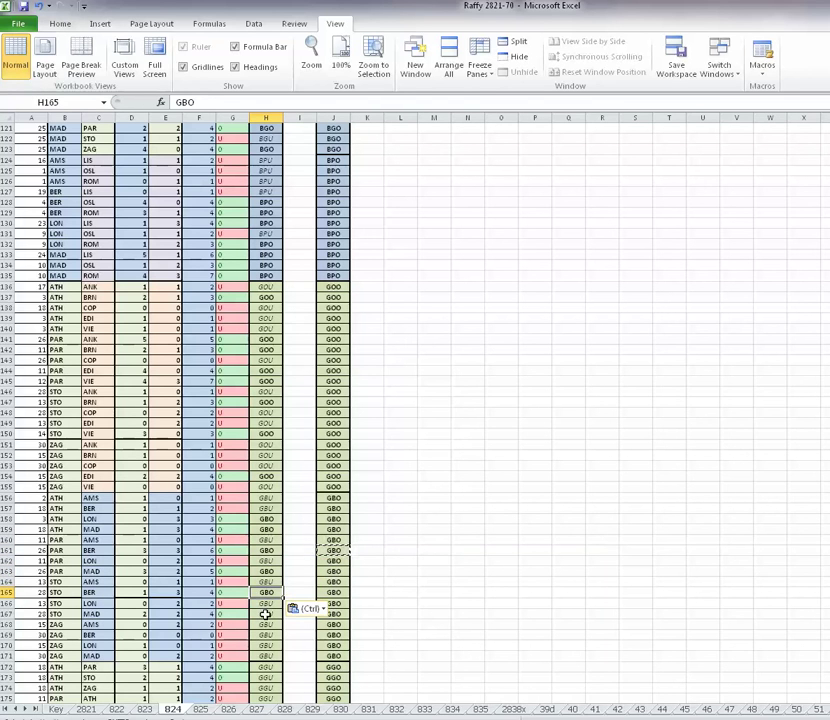
pyautogui.click(267, 614)
pyautogui.hotkey('ctrl', 'v')
# Copy the GGO codes from J172:J173 and J177:J179 over the GGU codes in H172:H173 and H177:H179.
pyautogui.scroll(-8, 265, 546)
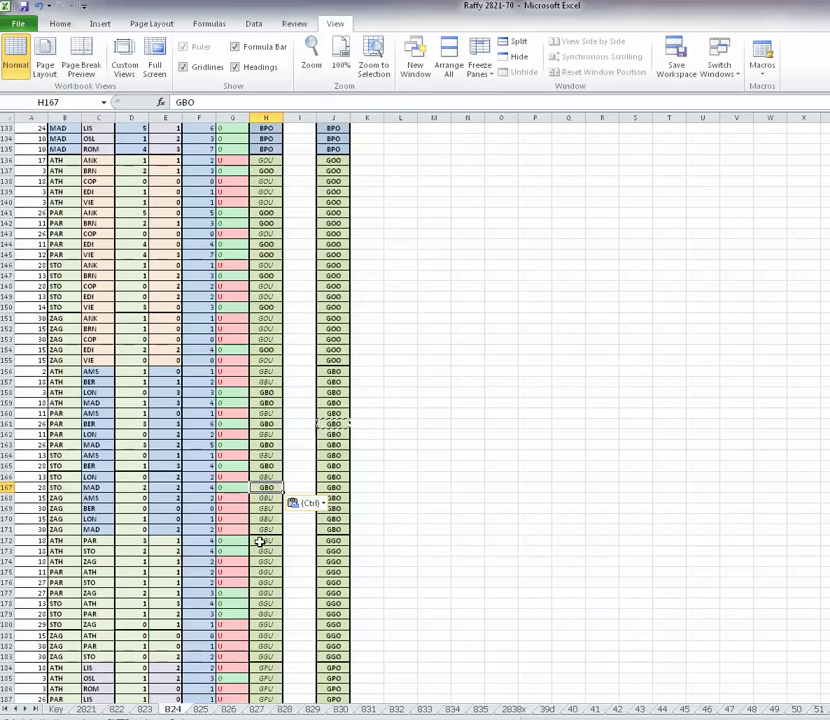
pyautogui.moveTo(324, 412); pyautogui.dragTo(324, 424)
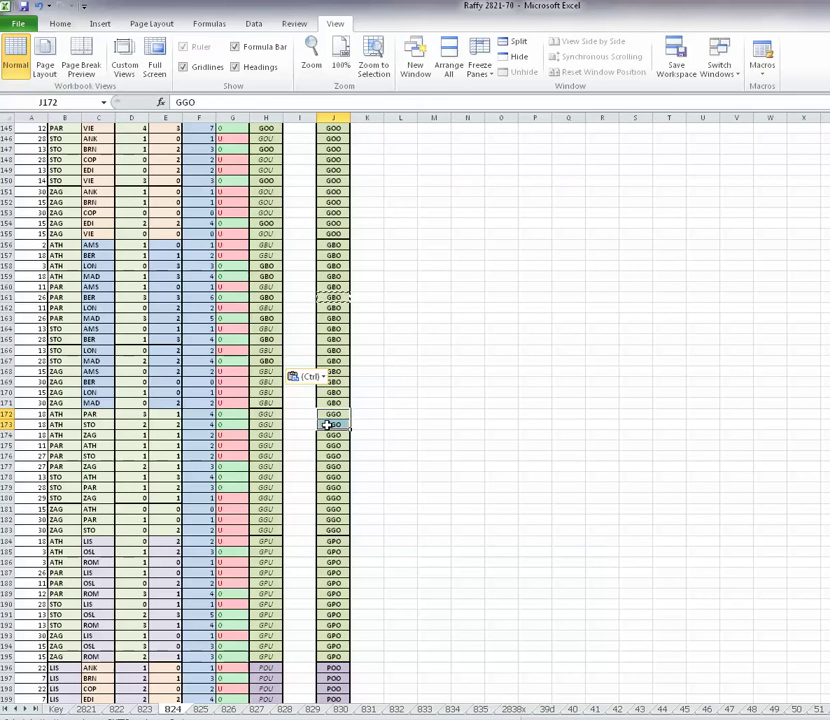
pyautogui.hotkey('ctrl', 'c')
pyautogui.click(267, 415)
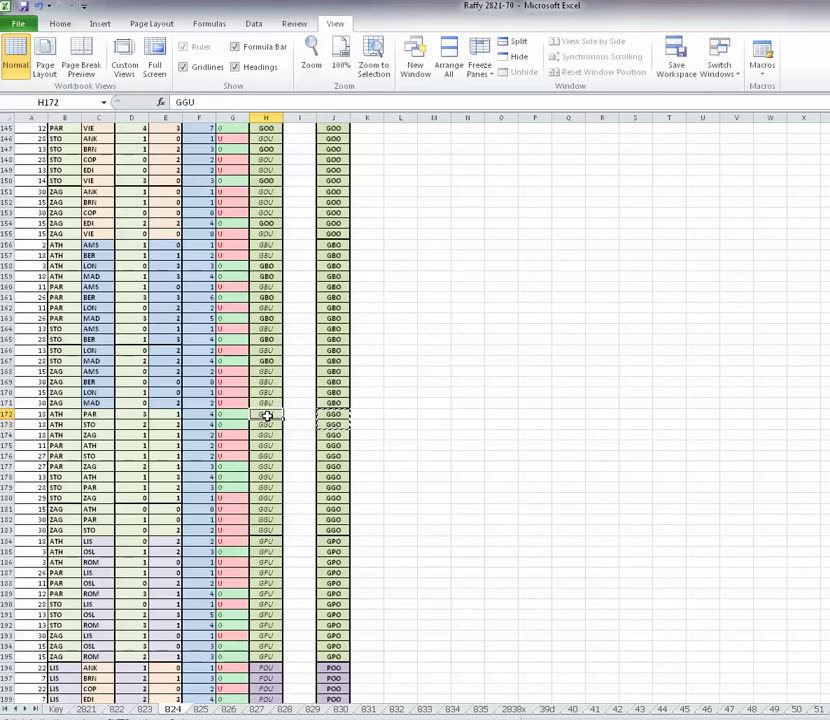
pyautogui.hotkey('ctrl', 'v')
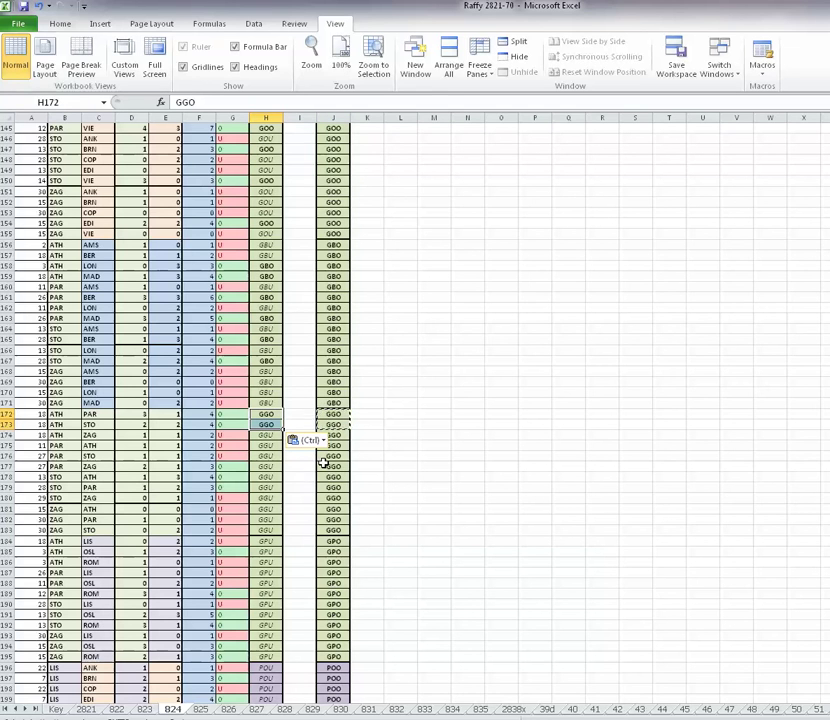
pyautogui.moveTo(326, 466); pyautogui.dragTo(327, 487)
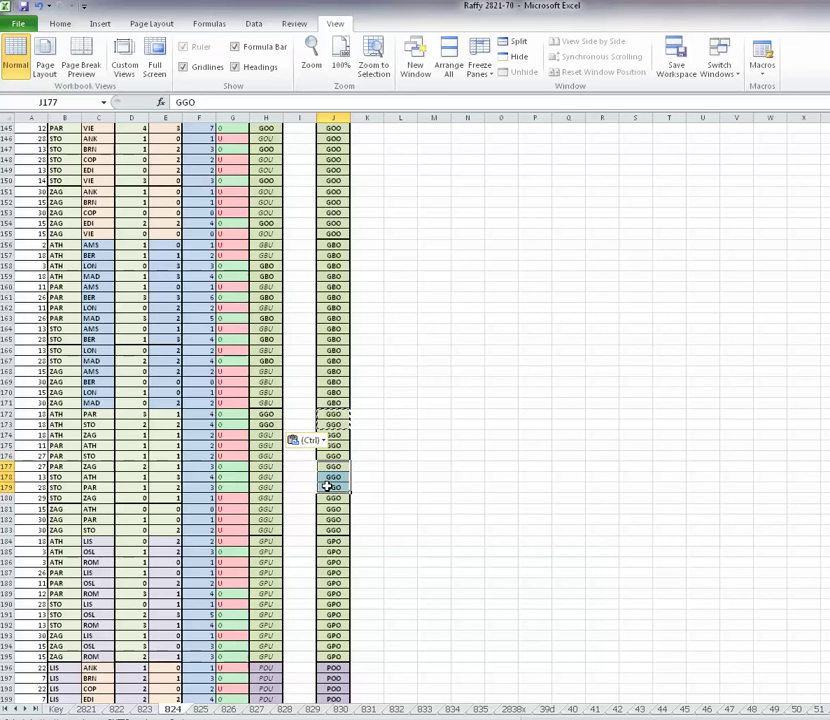
pyautogui.hotkey('ctrl', 'c')
pyautogui.click(263, 467)
pyautogui.hotkey('ctrl', 'v')
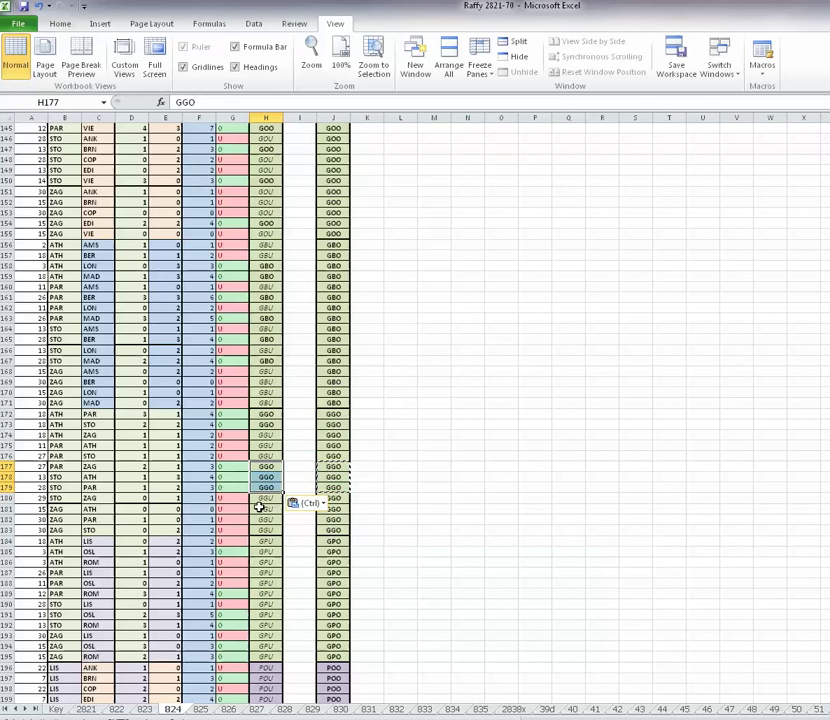
# Copy the GPO code from J185 over the GPU codes in H185, H189, H191, H192, H194 and H195.
pyautogui.click(329, 551)
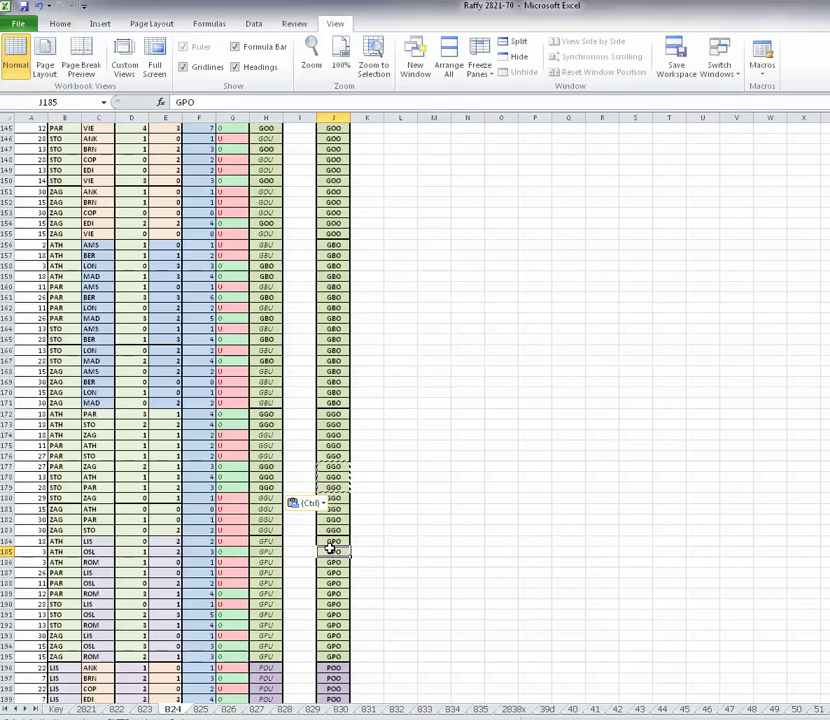
pyautogui.hotkey('ctrl', 'c')
pyautogui.click(267, 551)
pyautogui.hotkey('ctrl', 'v')
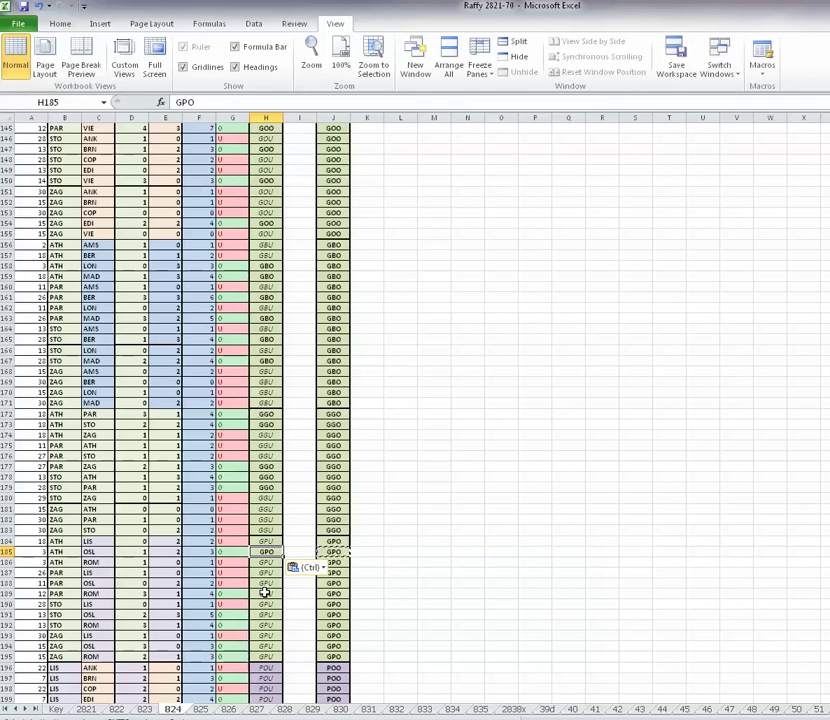
pyautogui.click(265, 593)
pyautogui.hotkey('ctrl', 'v')
pyautogui.click(265, 614)
pyautogui.hotkey('ctrl', 'v')
pyautogui.click(265, 625)
pyautogui.hotkey('ctrl', 'v')
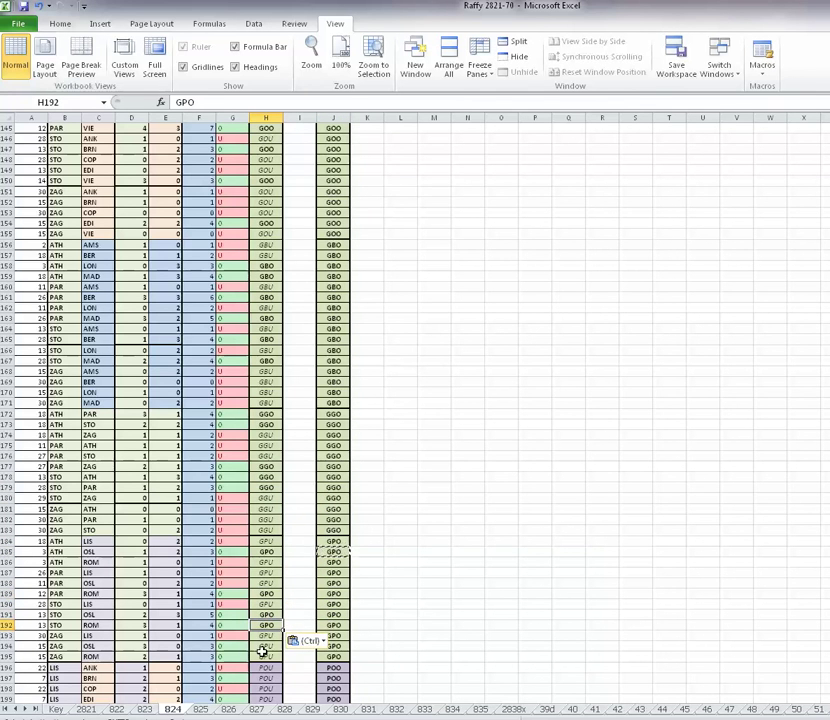
pyautogui.click(265, 636)
pyautogui.hotkey('ctrl', 'v')
pyautogui.click(265, 646)
pyautogui.hotkey('ctrl', 'v')
pyautogui.click(265, 656)
pyautogui.hotkey('ctrl', 'v')
# Copy the POO code from J197 over the POU codes in H197, H199, H203, H205 and H209.
pyautogui.scroll(-10, 270, 535)
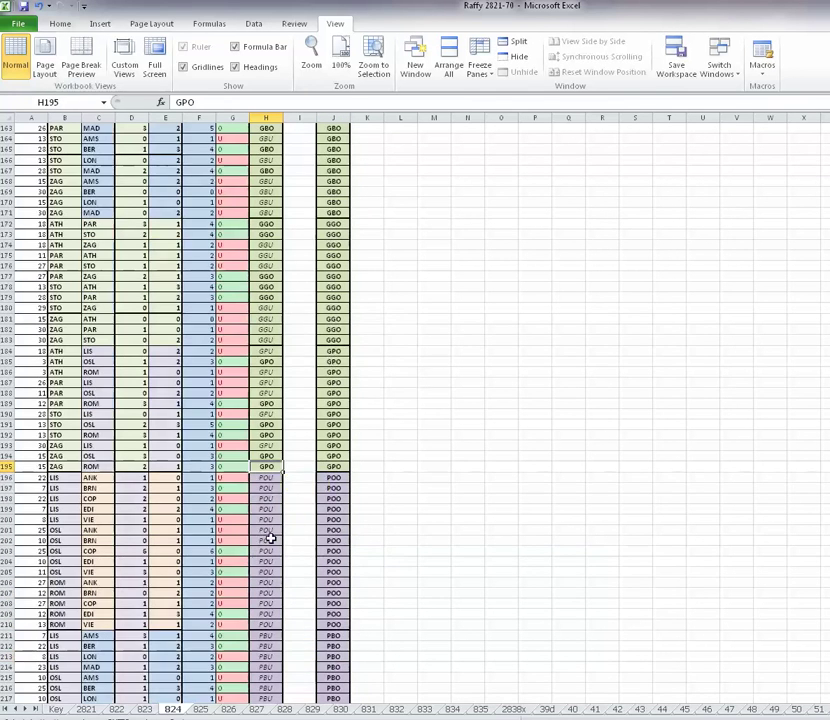
pyautogui.click(338, 361)
pyautogui.hotkey('ctrl', 'c')
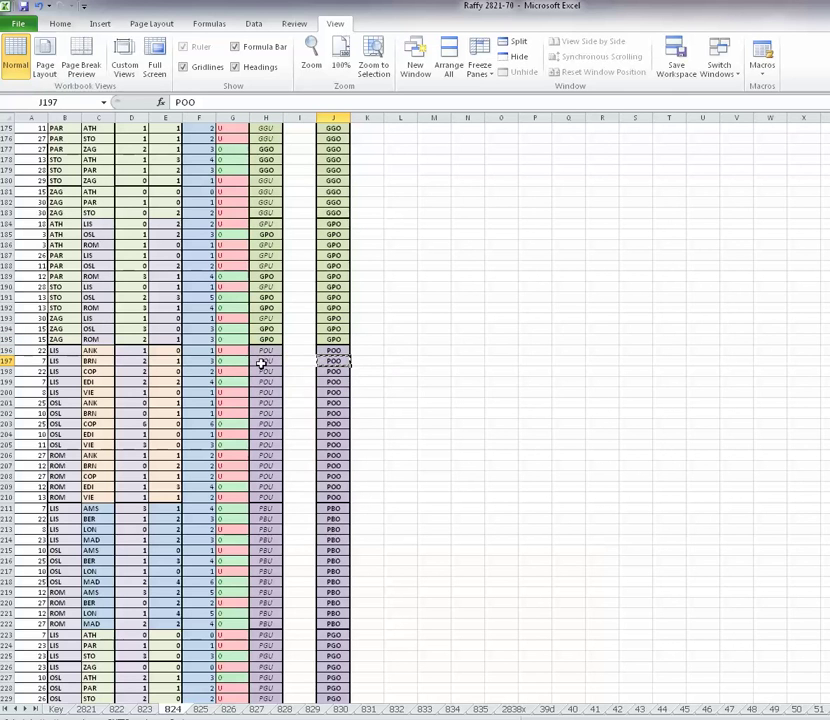
pyautogui.click(261, 361)
pyautogui.hotkey('ctrl', 'v')
pyautogui.click(264, 382)
pyautogui.hotkey('ctrl', 'v')
pyautogui.click(261, 424)
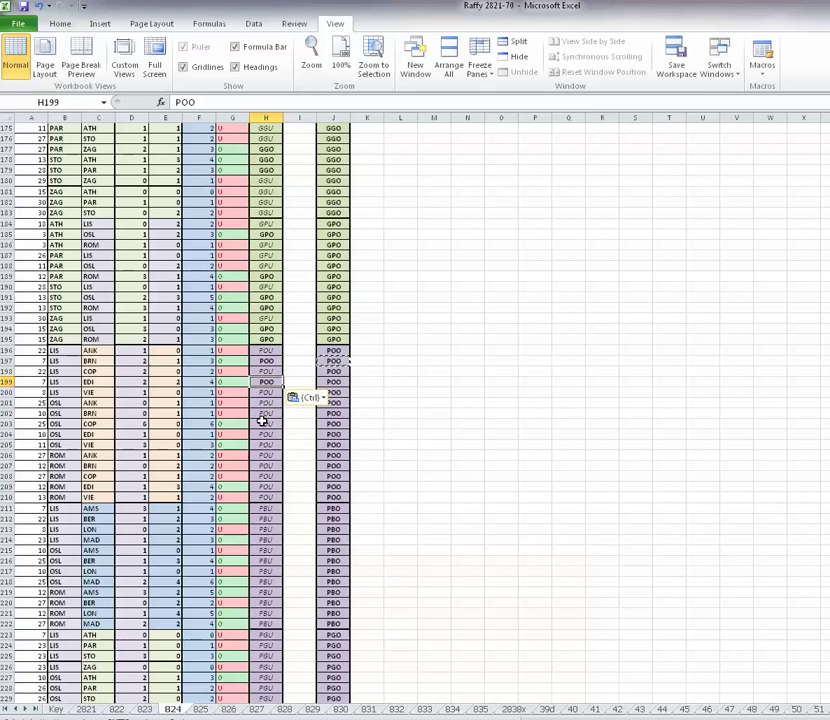
pyautogui.hotkey('ctrl', 'v')
pyautogui.click(256, 444)
pyautogui.hotkey('ctrl', 'v')
pyautogui.click(254, 486)
pyautogui.hotkey('ctrl', 'v')
# Copy the PBO codes from J211:J212 over the PBU codes in H211:H212.
pyautogui.moveTo(333, 508); pyautogui.dragTo(340, 518)
pyautogui.hotkey('ctrl', 'c')
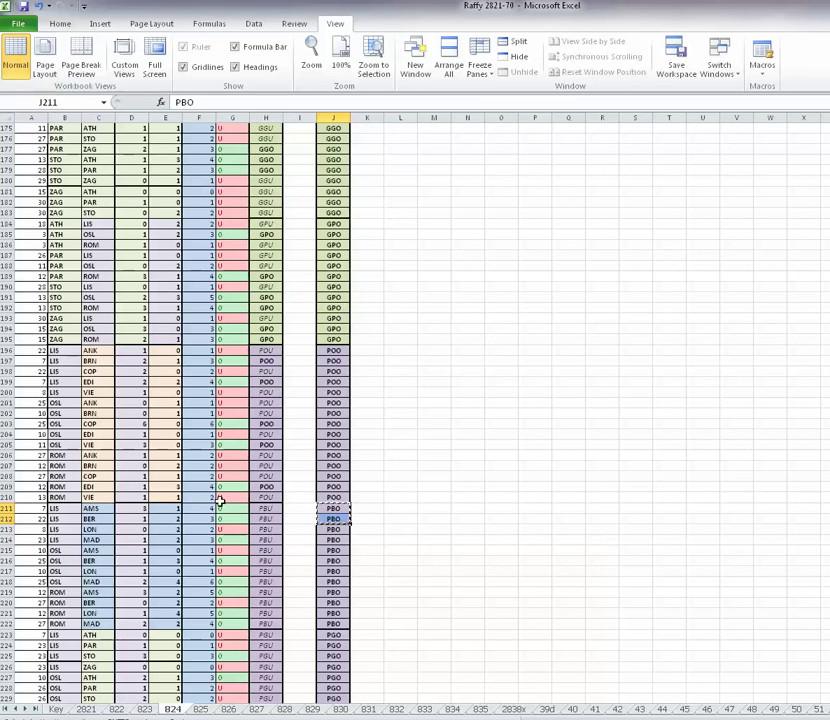
pyautogui.click(258, 508)
pyautogui.hotkey('ctrl', 'v')
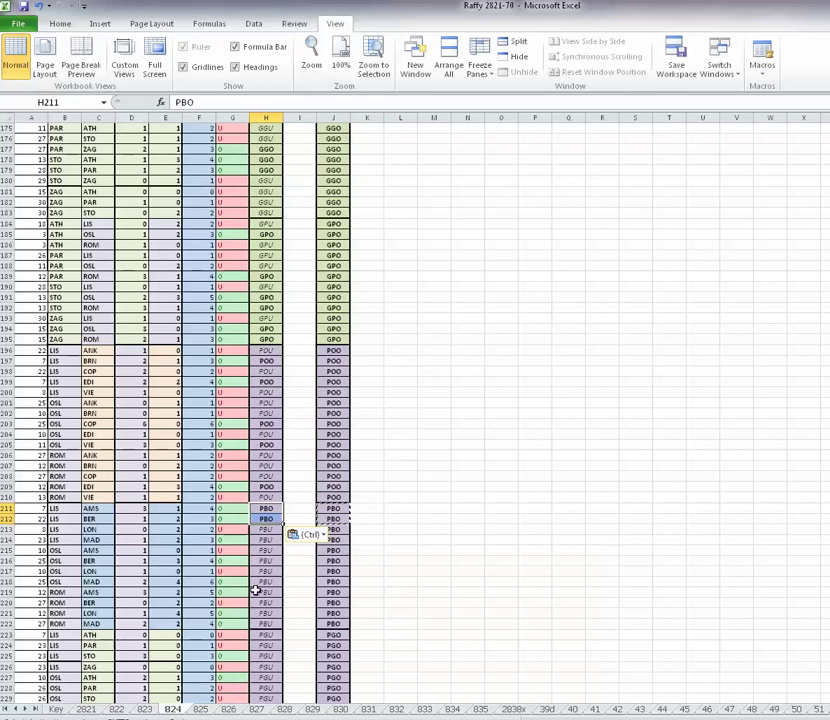
# Copy the PBO code from J214 over the PBU codes in H214, H216, H218, H219, H221 and H222.
pyautogui.click(333, 538)
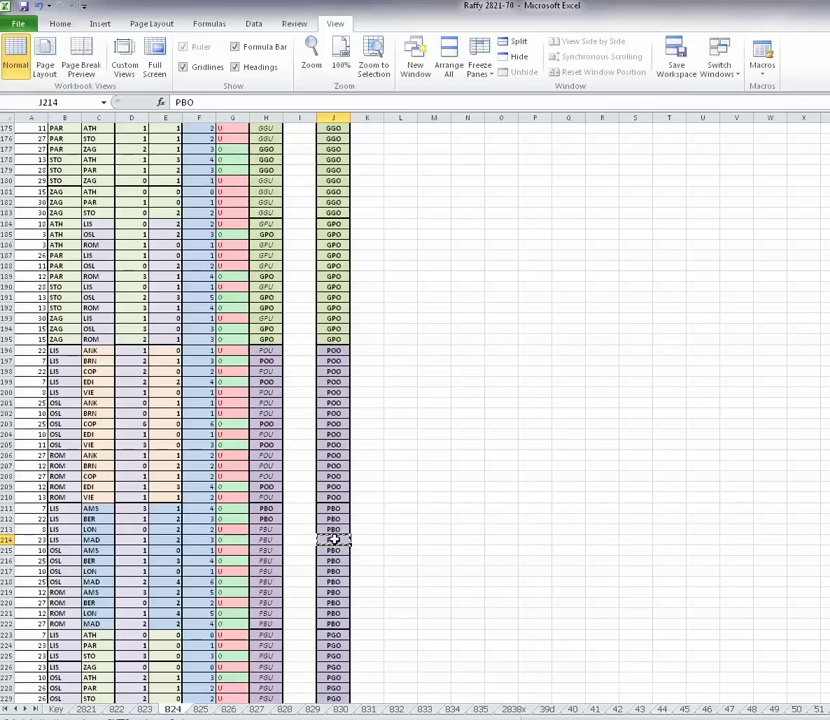
pyautogui.click(263, 540)
pyautogui.hotkey('ctrl', 'v')
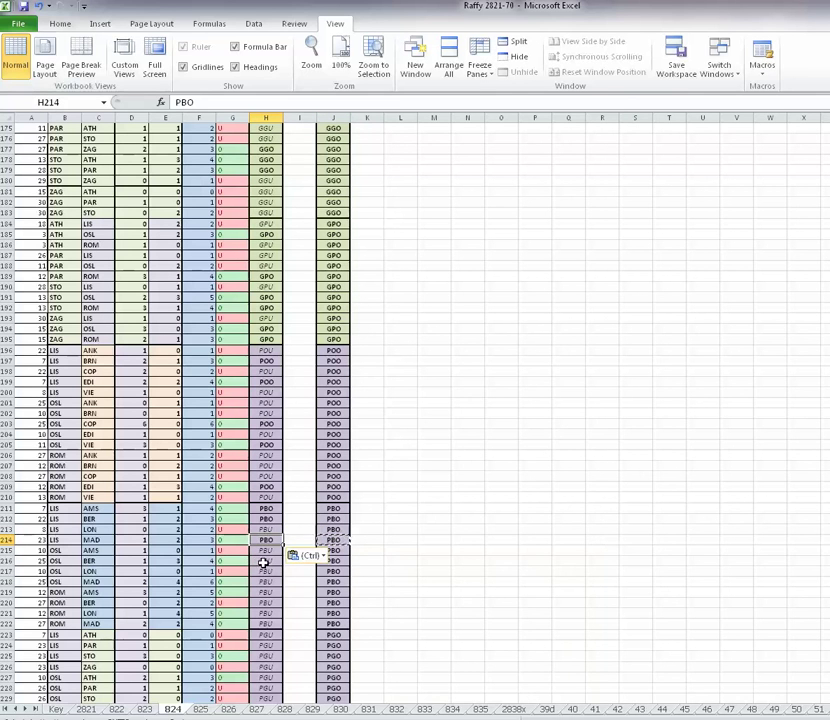
pyautogui.click(263, 582)
pyautogui.hotkey('ctrl', 'v')
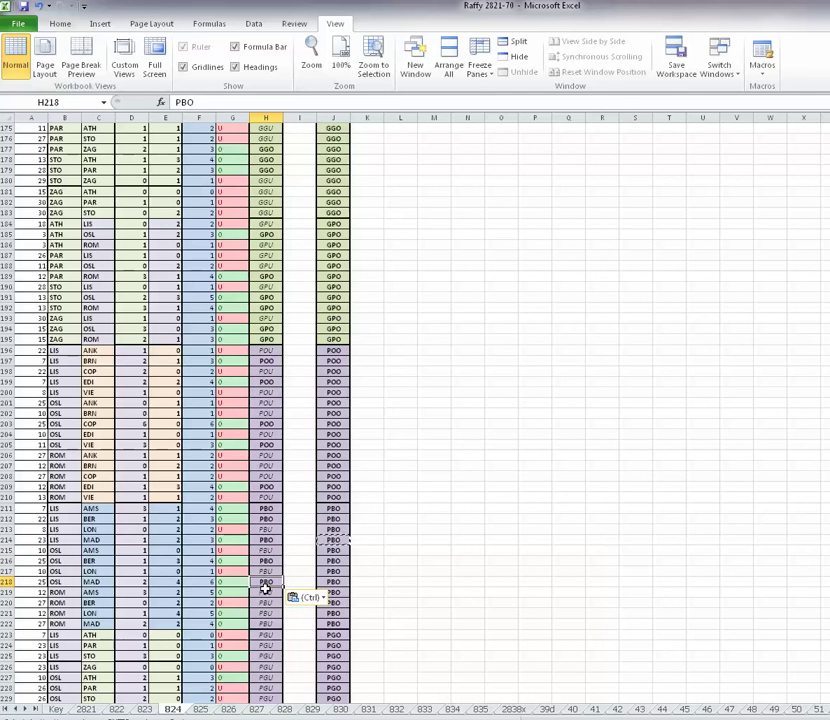
pyautogui.click(263, 593)
pyautogui.click(265, 613)
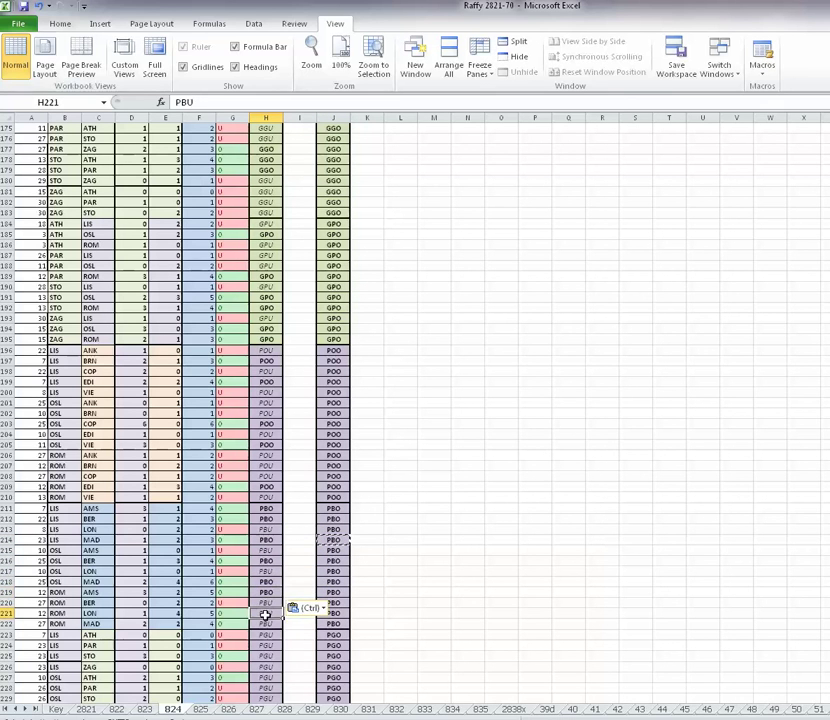
pyautogui.hotkey('ctrl', 'v')
pyautogui.click(269, 625)
pyautogui.hotkey('ctrl', 'v')
# Copy the PGO code from J225 over the PGU codes in H225, H227 and H232.
pyautogui.scroll(-8, 250, 480)
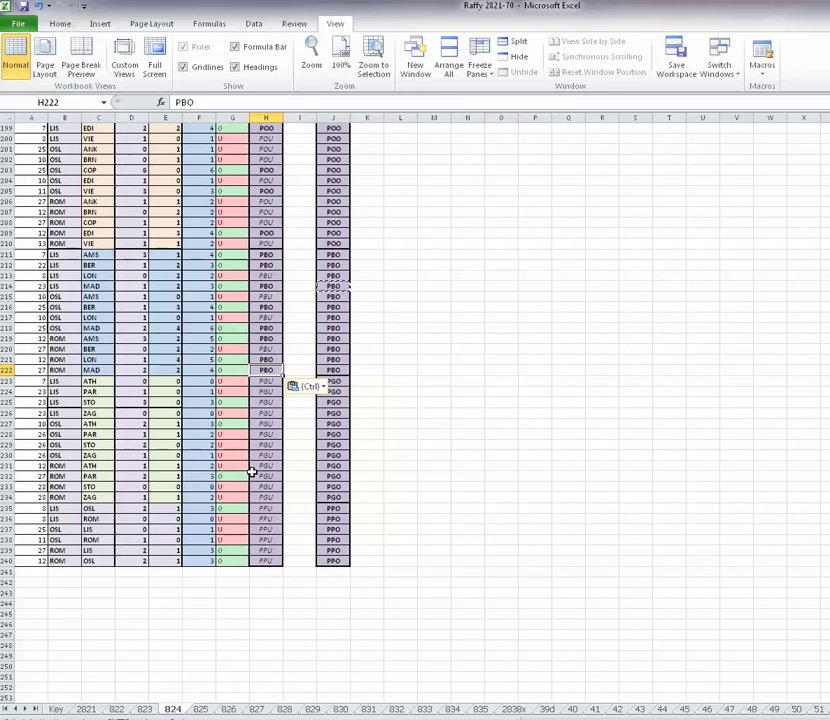
pyautogui.click(322, 401)
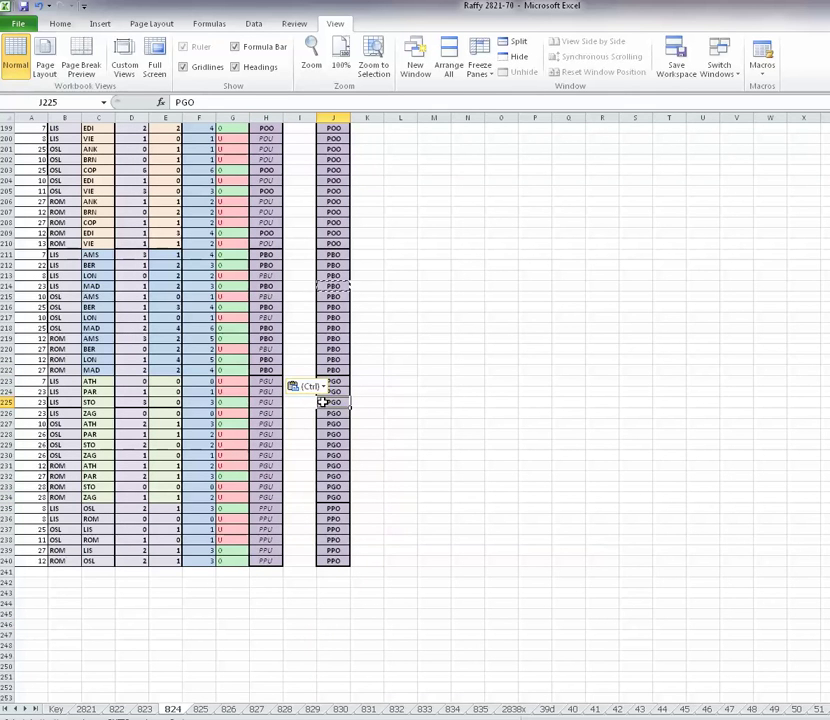
pyautogui.hotkey('ctrl', 'c')
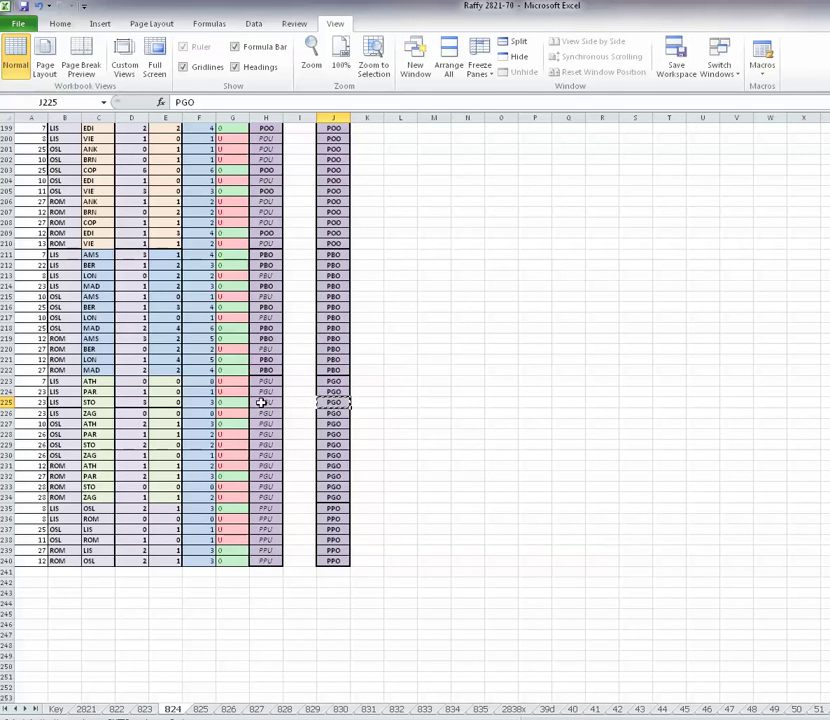
pyautogui.click(262, 402)
pyautogui.hotkey('ctrl', 'v')
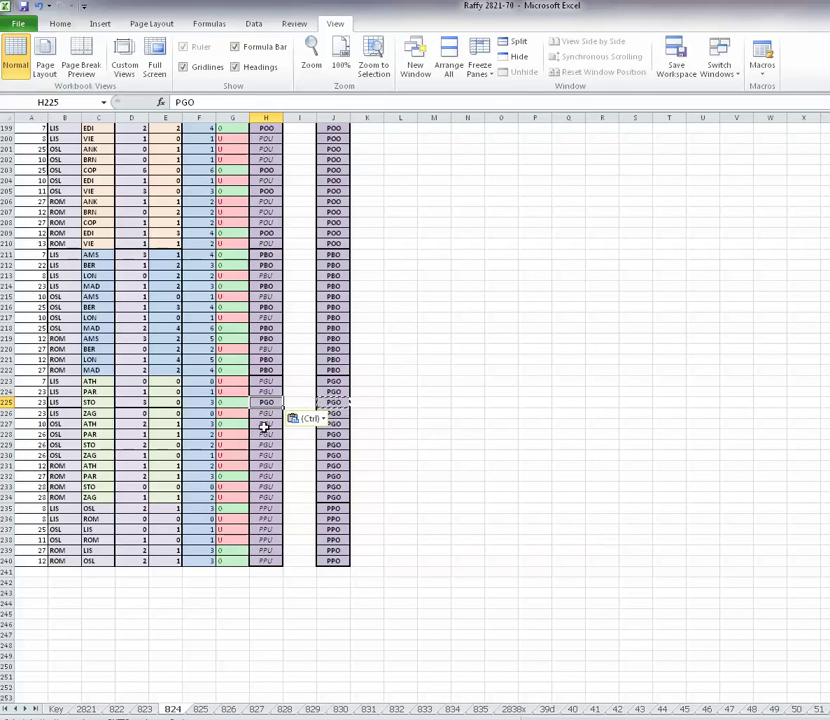
pyautogui.click(264, 425)
pyautogui.hotkey('ctrl', 'v')
pyautogui.click(265, 476)
pyautogui.hotkey('ctrl', 'v')
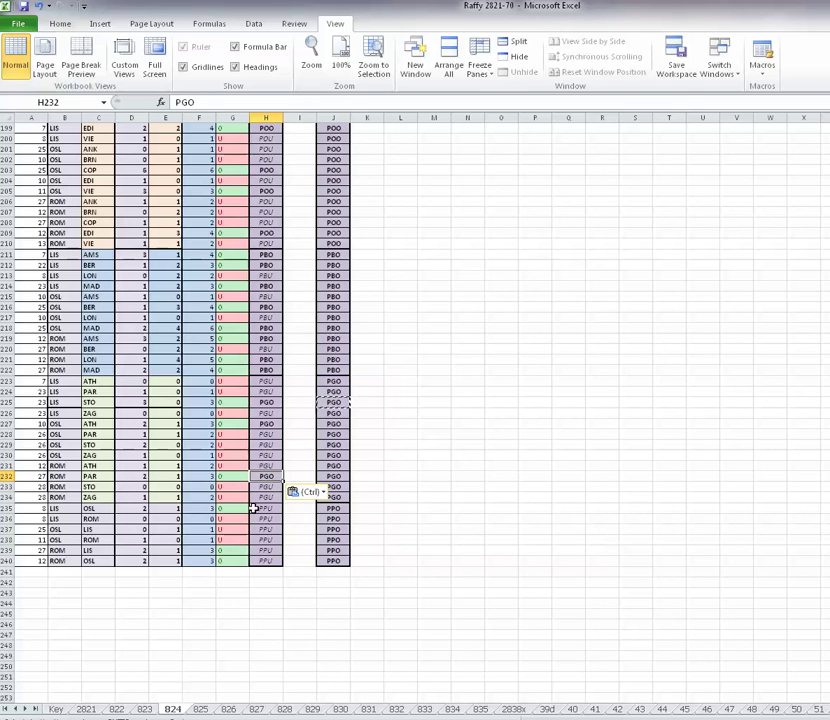
# Copy the PPO code from J235 over the PPU codes in H235, H239 and H240, and save the workbook.
pyautogui.click(336, 508)
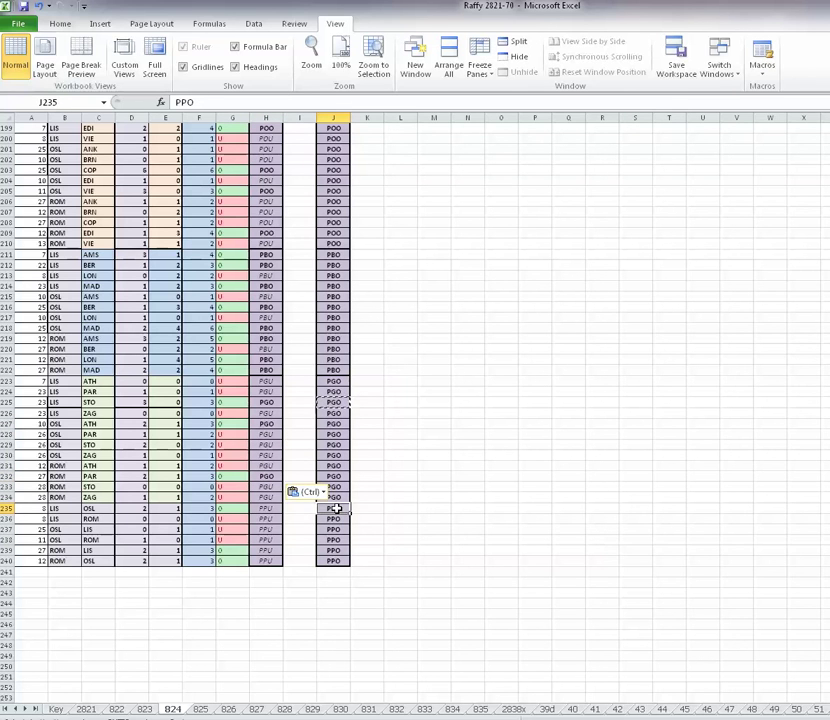
pyautogui.hotkey('ctrl', 'c')
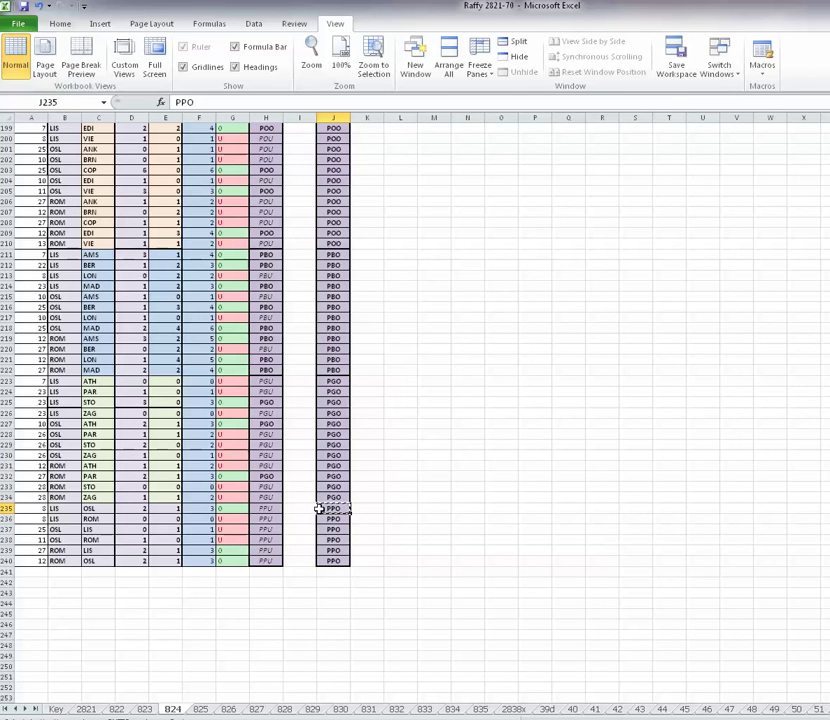
pyautogui.click(266, 508)
pyautogui.hotkey('ctrl', 'v')
pyautogui.click(266, 550)
pyautogui.hotkey('ctrl', 'v')
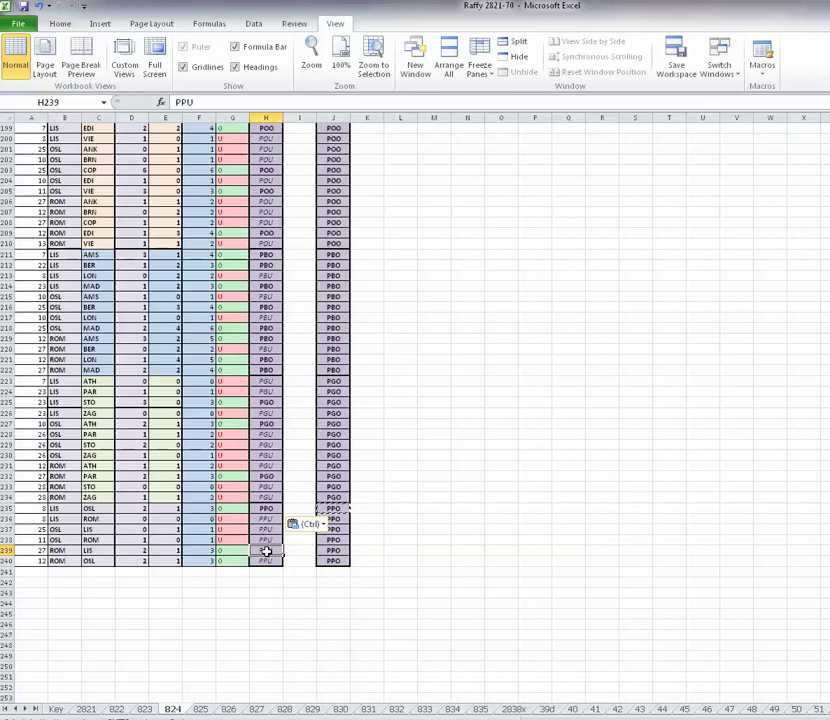
pyautogui.click(266, 561)
pyautogui.hotkey('ctrl', 'v')
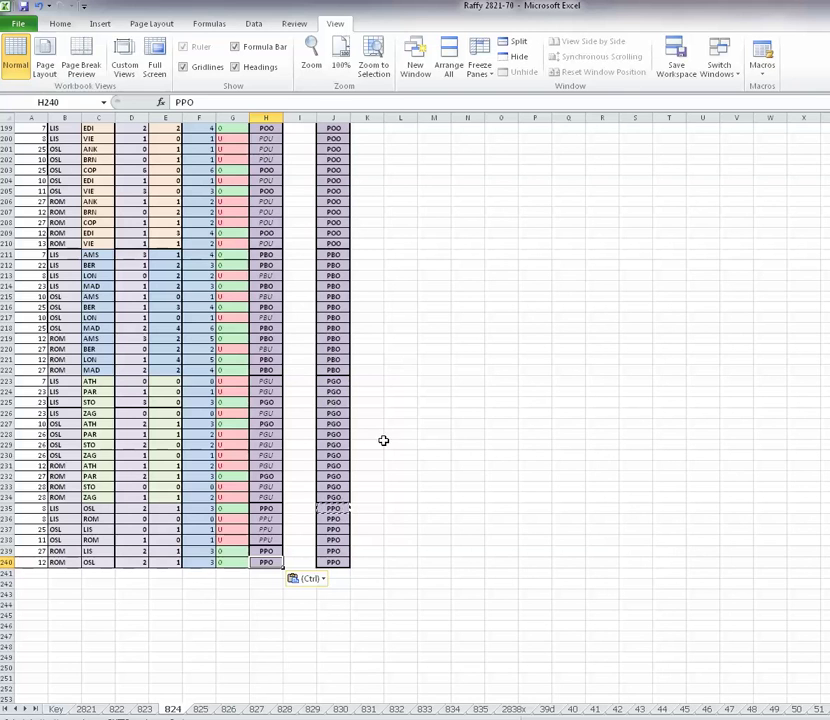
pyautogui.click(444, 464)
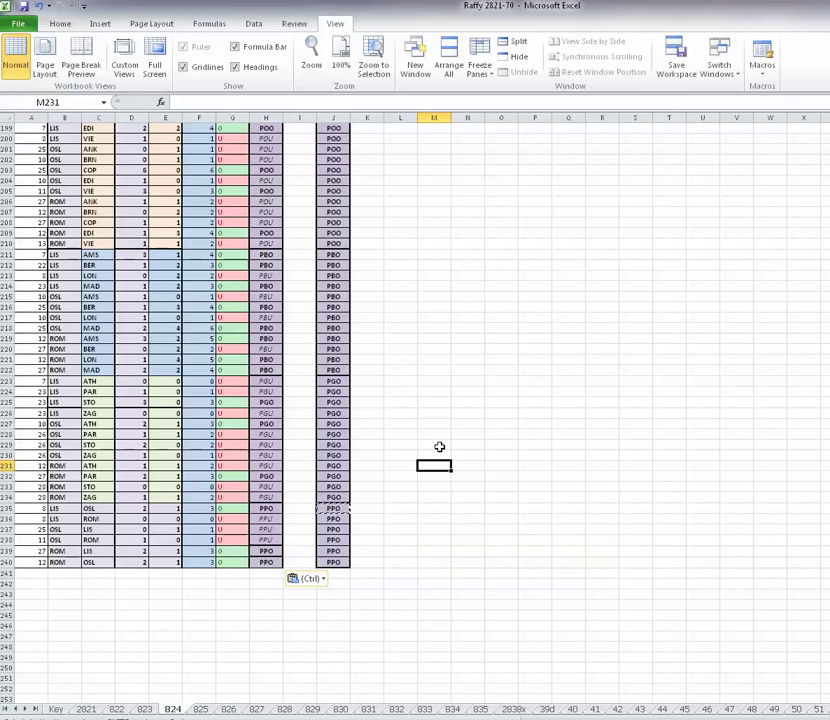
pyautogui.click(22, 6)
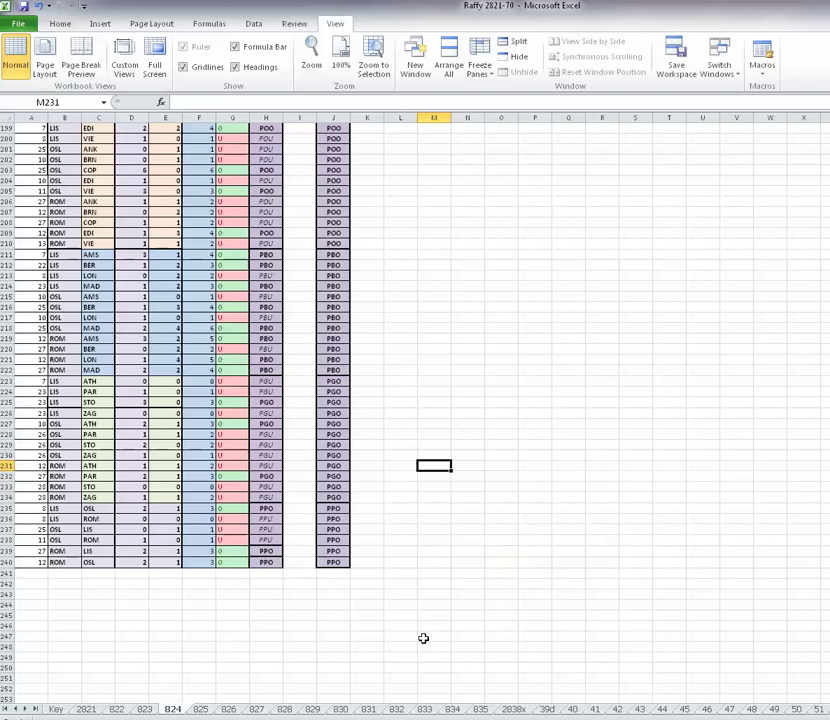
# Switch to sheet 825 and set its zoom to 75%.
pyautogui.click(201, 709)
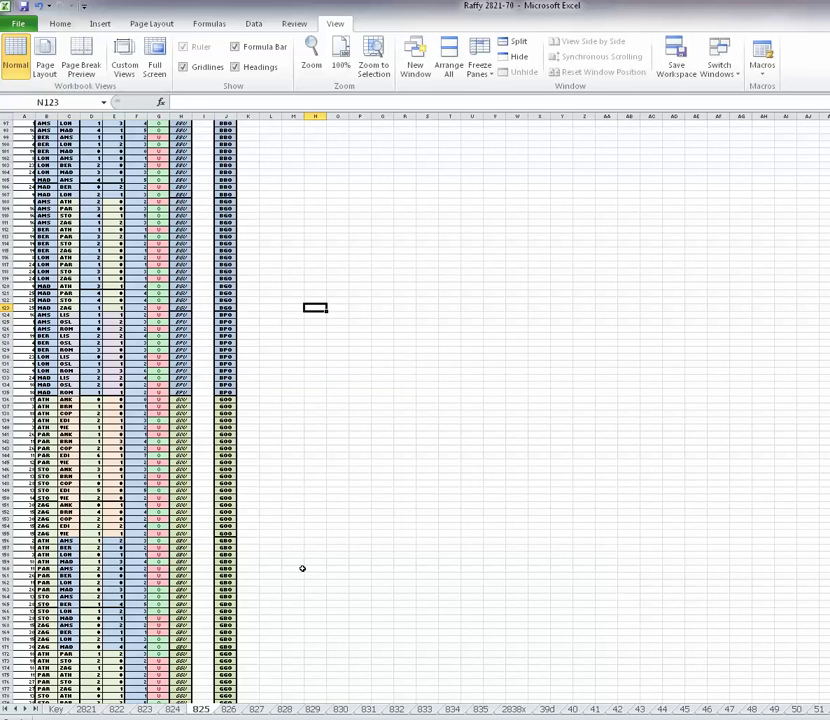
pyautogui.click(311, 50)
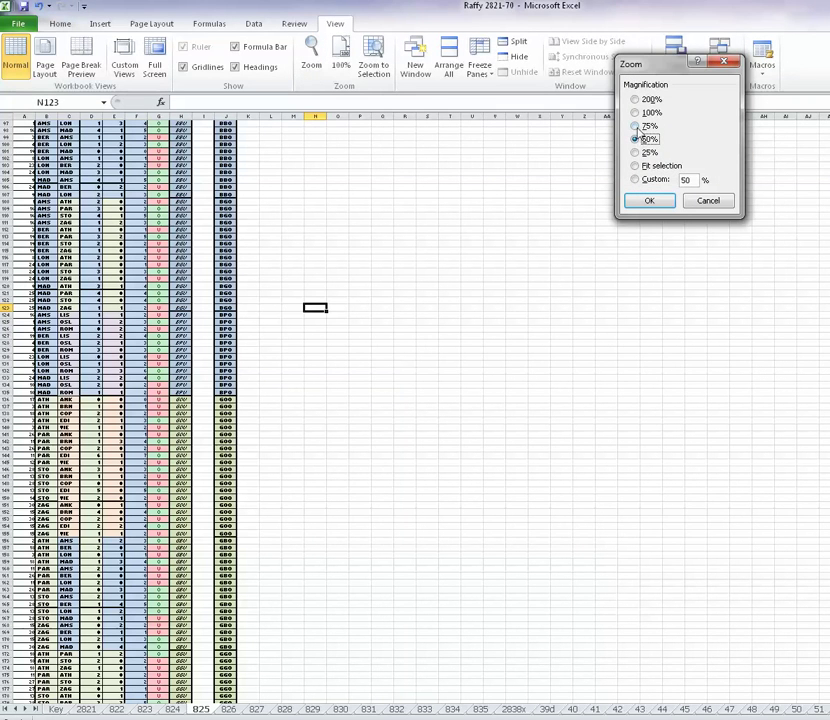
pyautogui.click(635, 126)
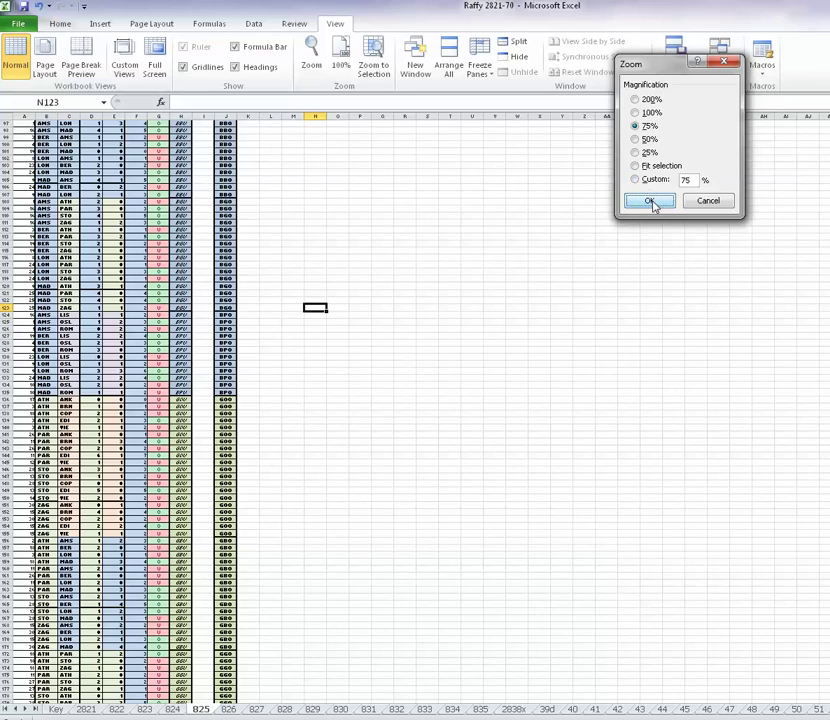
pyautogui.click(651, 203)
pyautogui.click(620, 562)
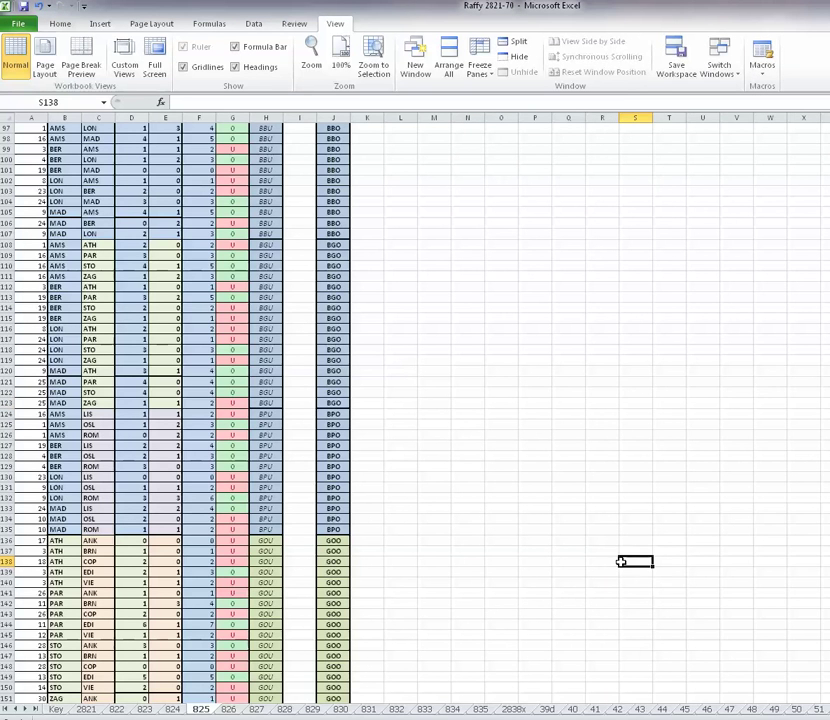
pyautogui.rightClick(686, 435)
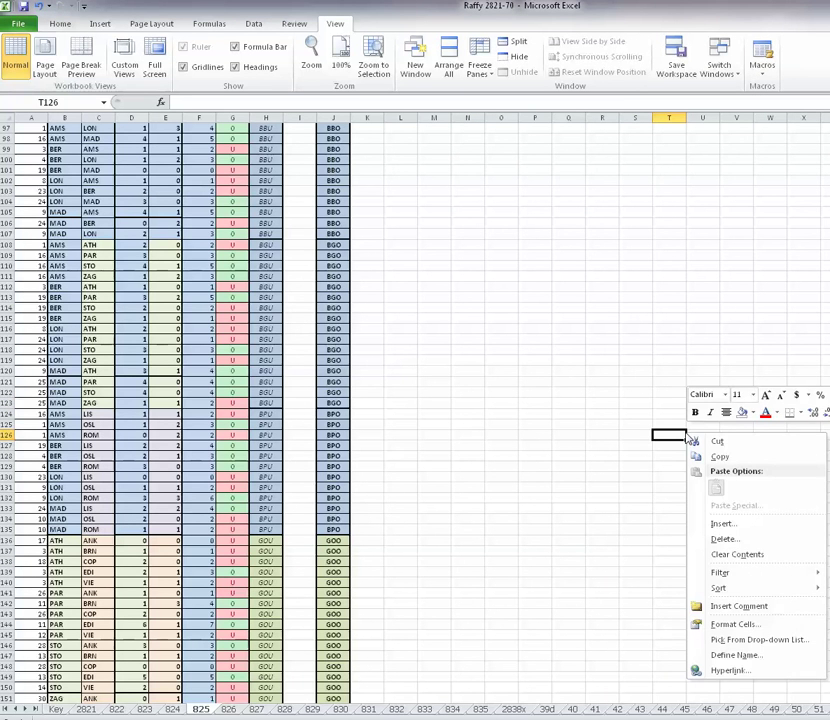
pyautogui.press('Escape')
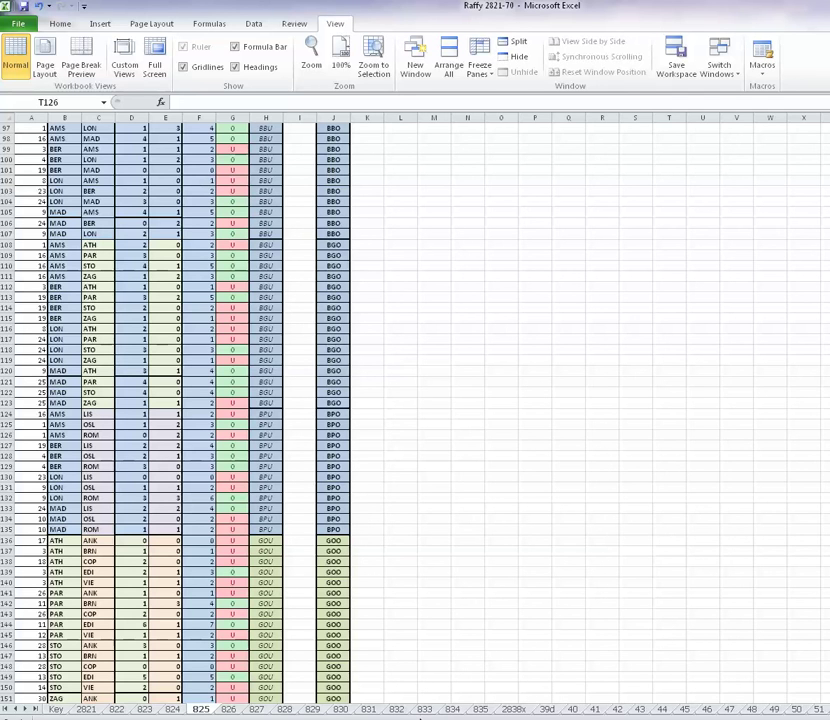
pyautogui.click(669, 434)
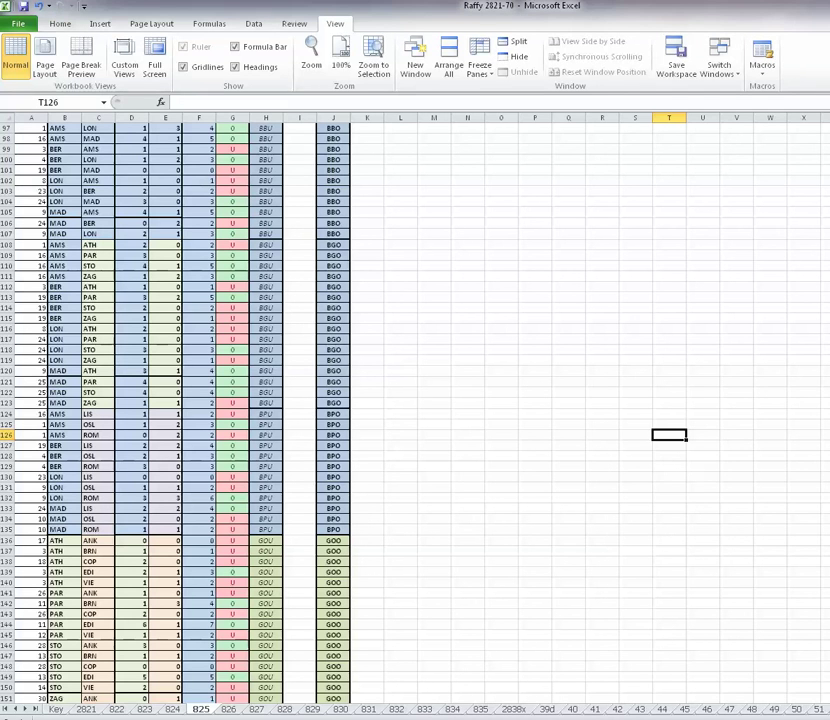